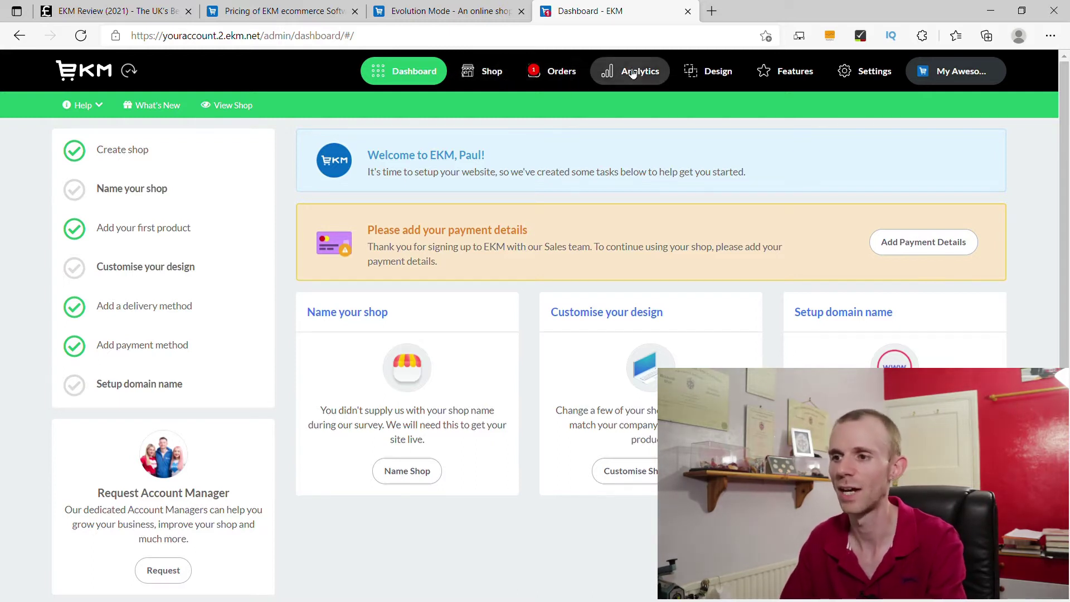
# Open the feature manager and look through the add-on features available for the shop
pyautogui.click(784, 73)
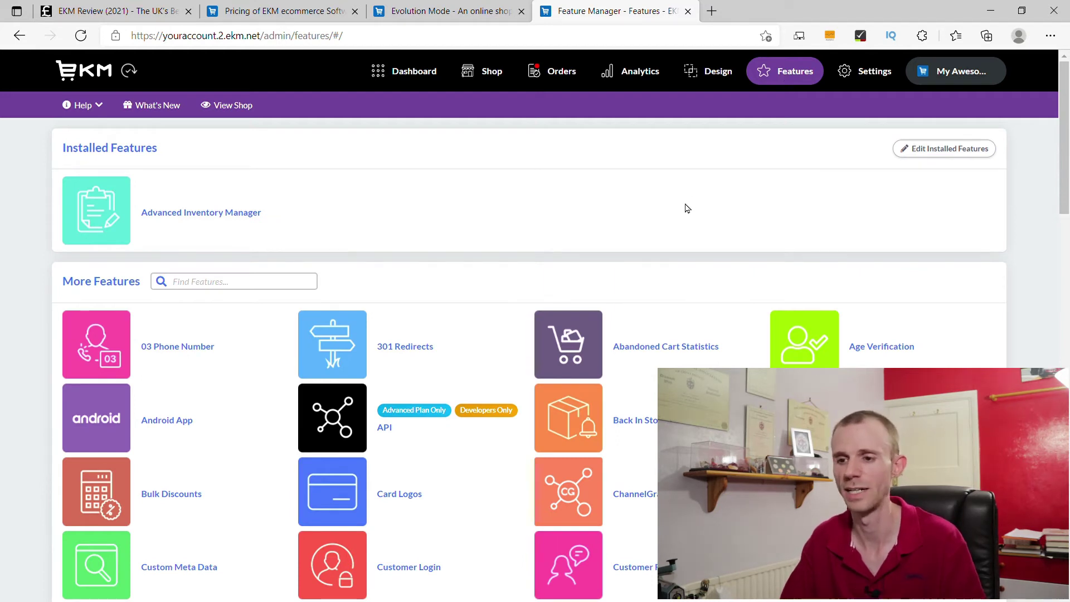
pyautogui.scroll(-2, 658, 237)
pyautogui.scroll(-14, 651, 239)
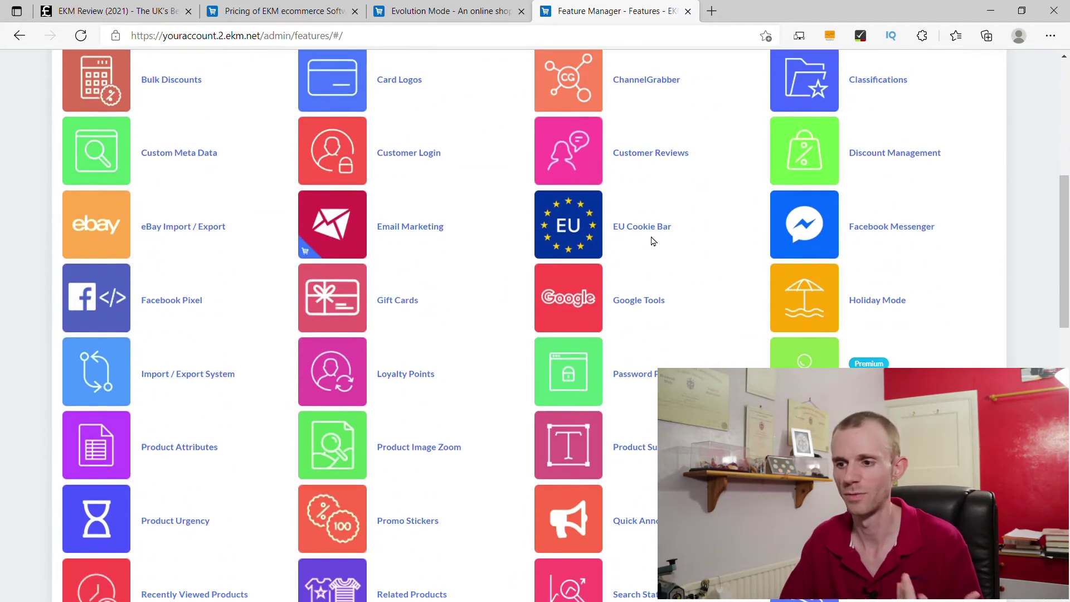
pyautogui.scroll(13, 659, 281)
pyautogui.scroll(4, 664, 286)
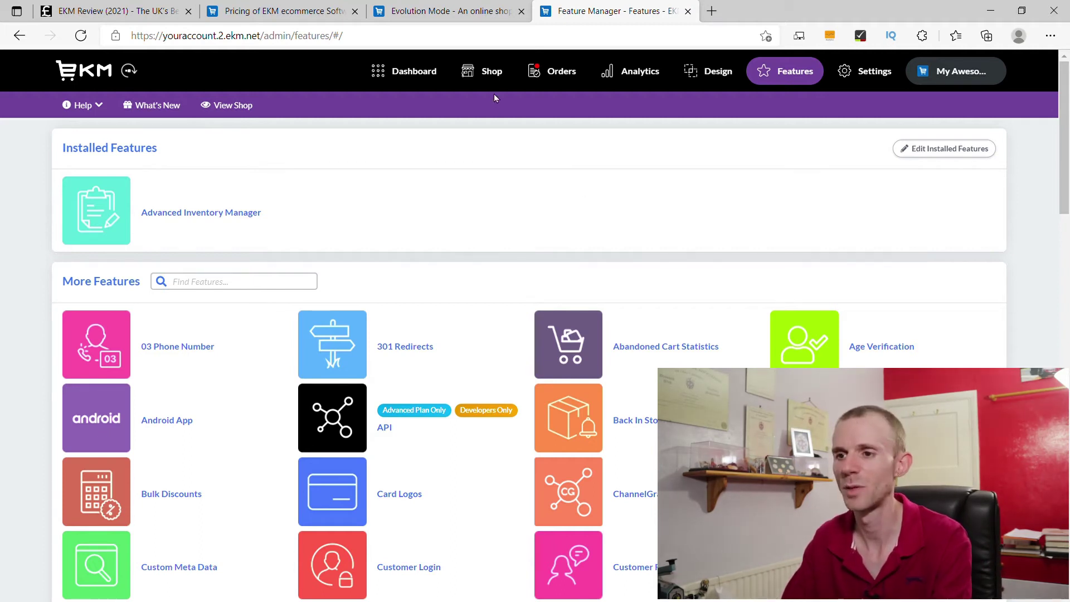
# Open the shop's visual editor in design editing mode and look over the car parts home page
pyautogui.click(495, 73)
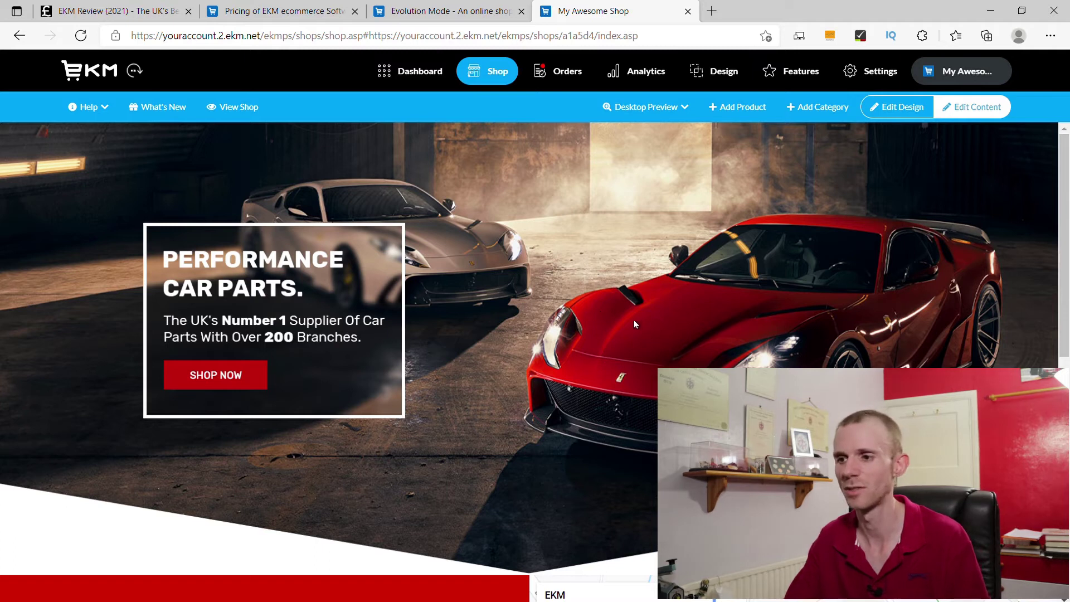
pyautogui.click(969, 106)
pyautogui.scroll(-4, 751, 264)
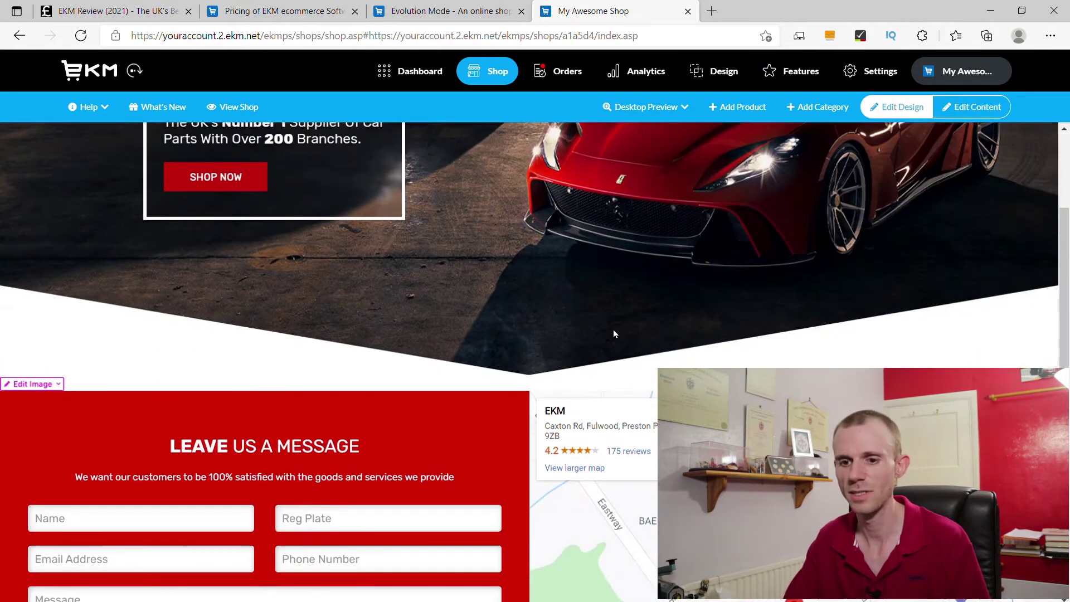
pyautogui.scroll(-9, 389, 418)
pyautogui.scroll(1, 407, 397)
pyautogui.scroll(12, 407, 397)
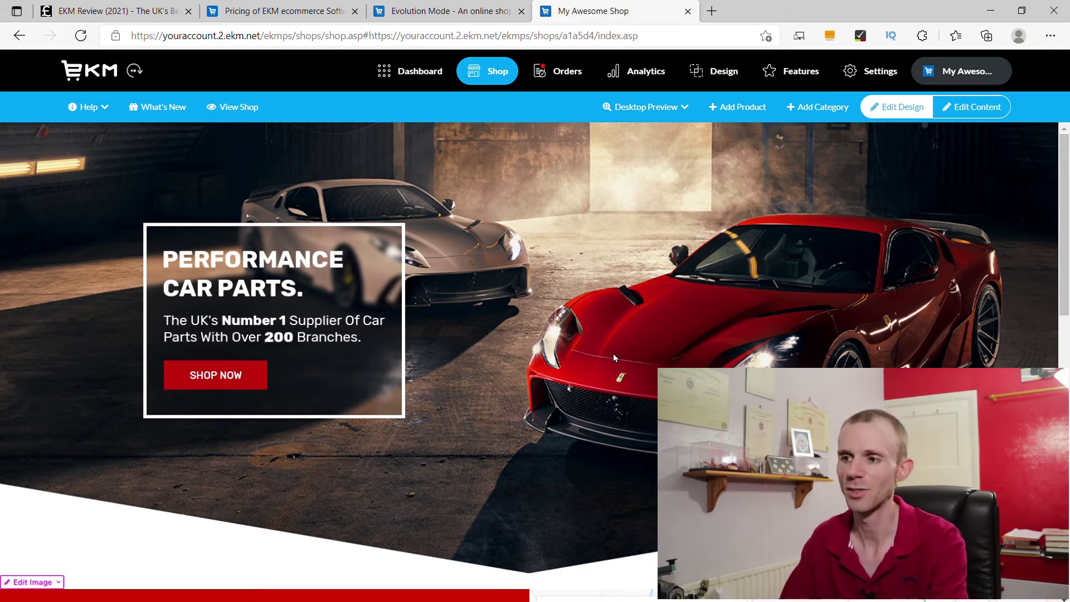
# Open the shop theme settings and view the layout of the current Turbo theme
pyautogui.click(728, 72)
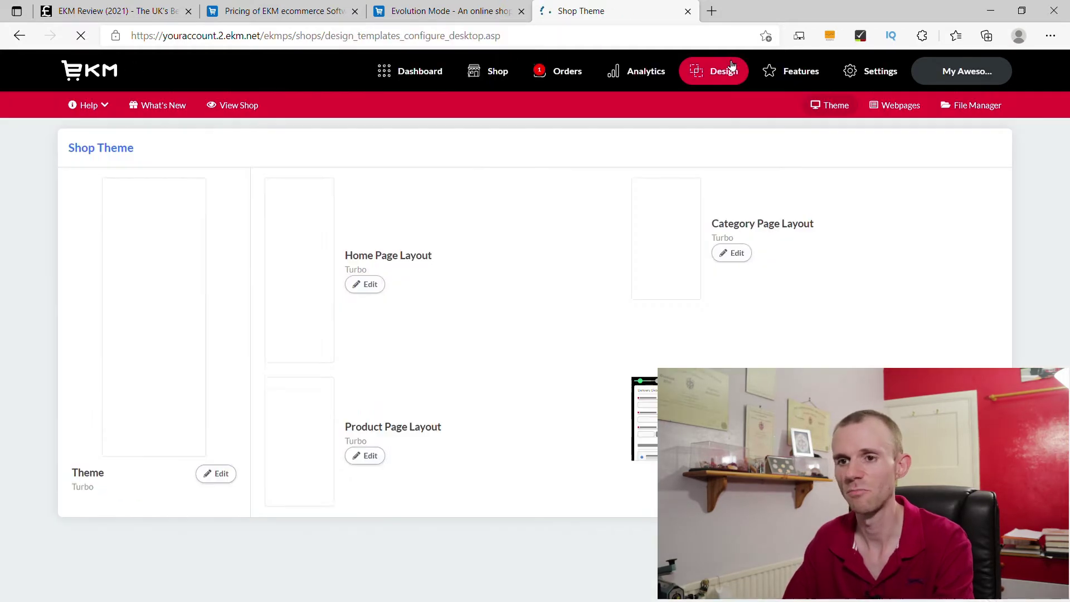
pyautogui.click(218, 472)
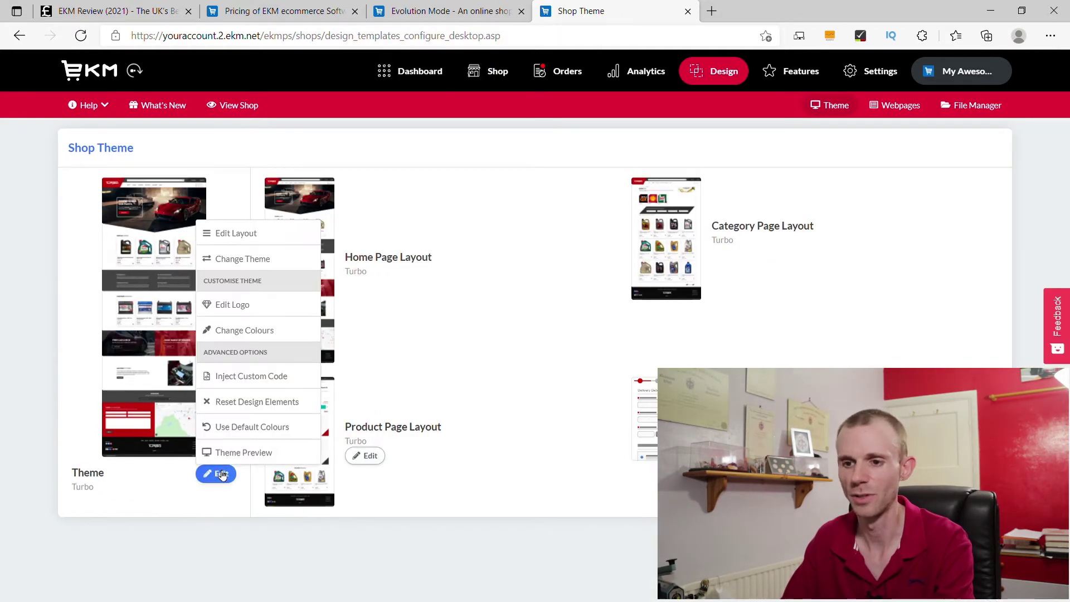
pyautogui.click(255, 237)
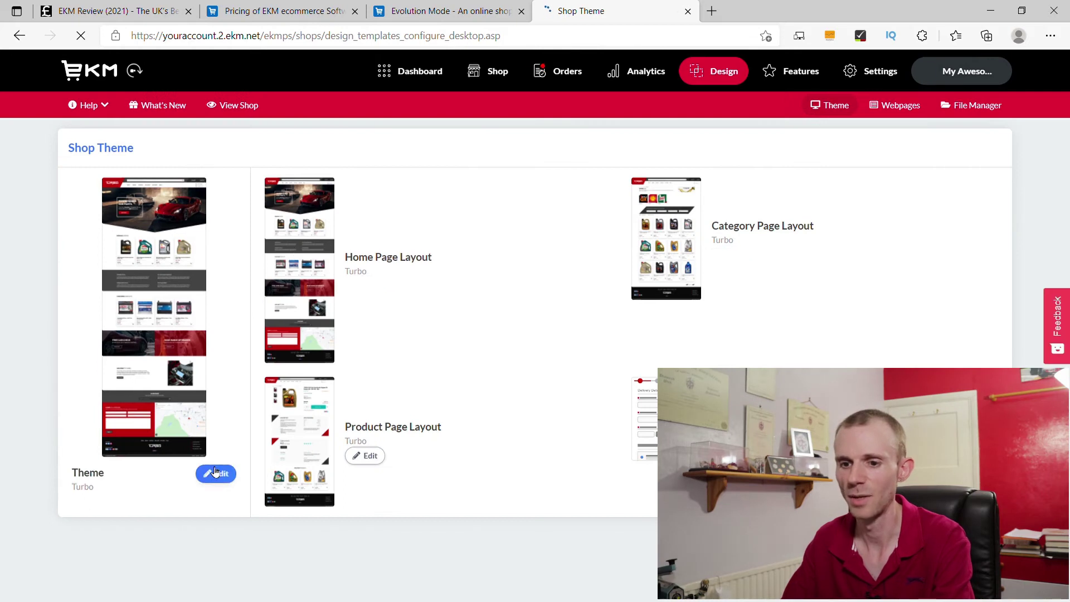
# Change the shop's theme to Aerial [Lucid] from the featured themes
pyautogui.click(216, 472)
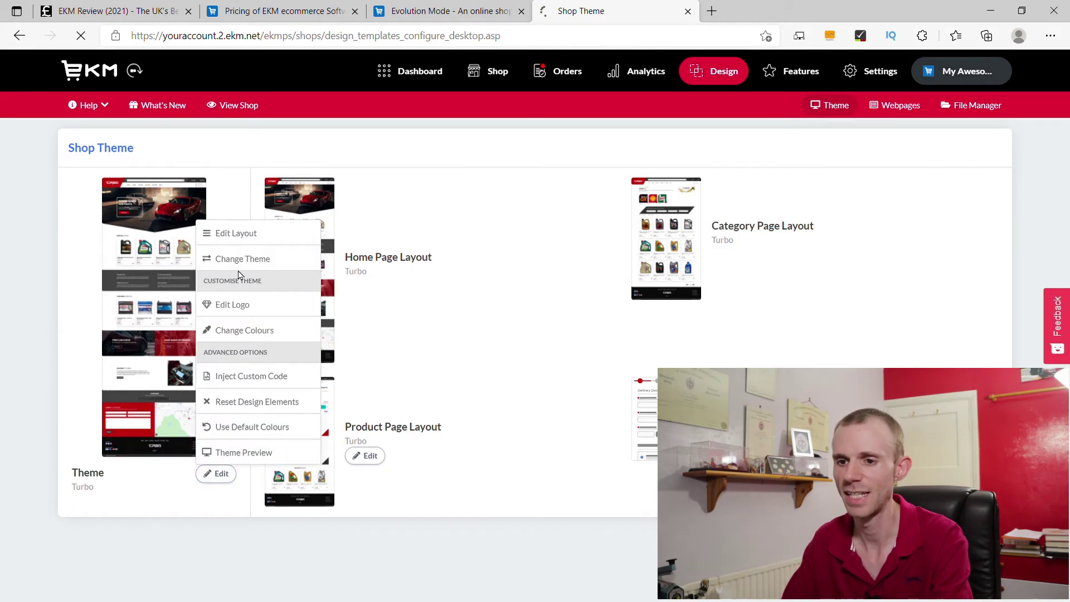
pyautogui.click(257, 259)
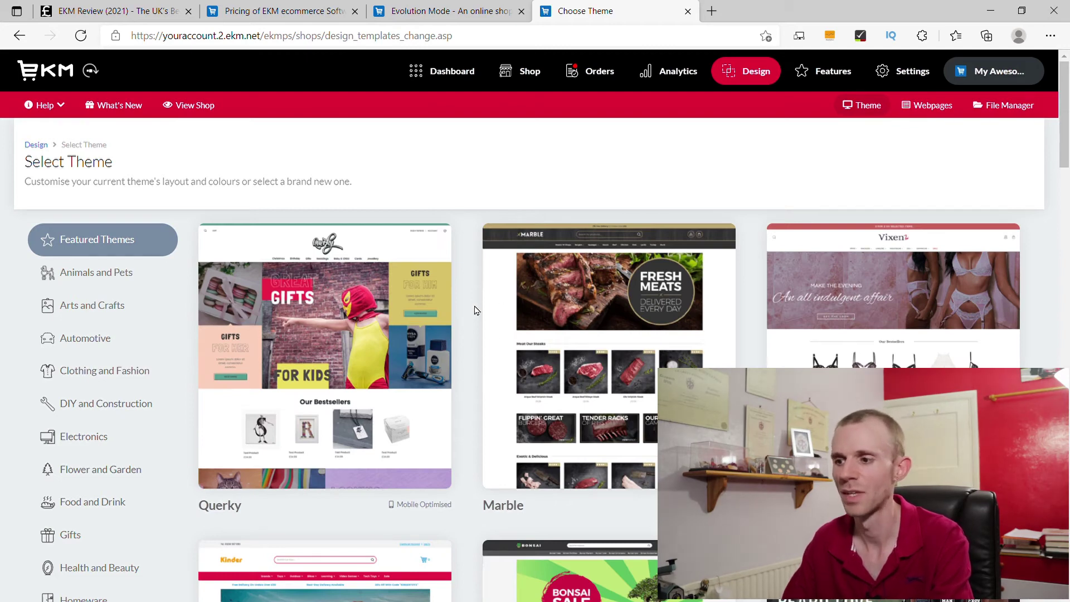
pyautogui.scroll(-15, 476, 309)
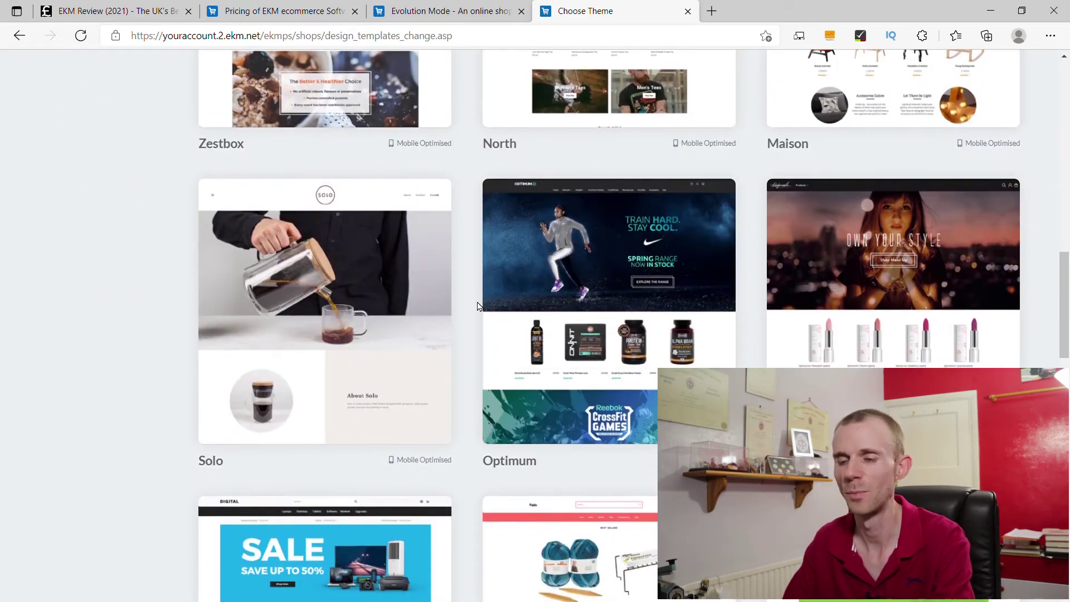
pyautogui.scroll(15, 477, 305)
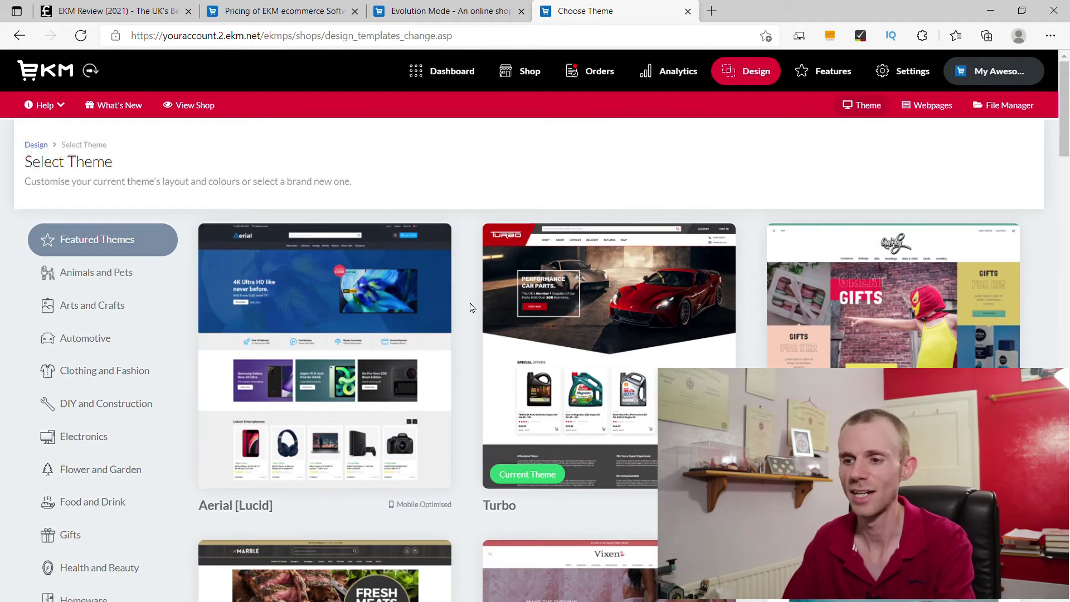
pyautogui.click(357, 335)
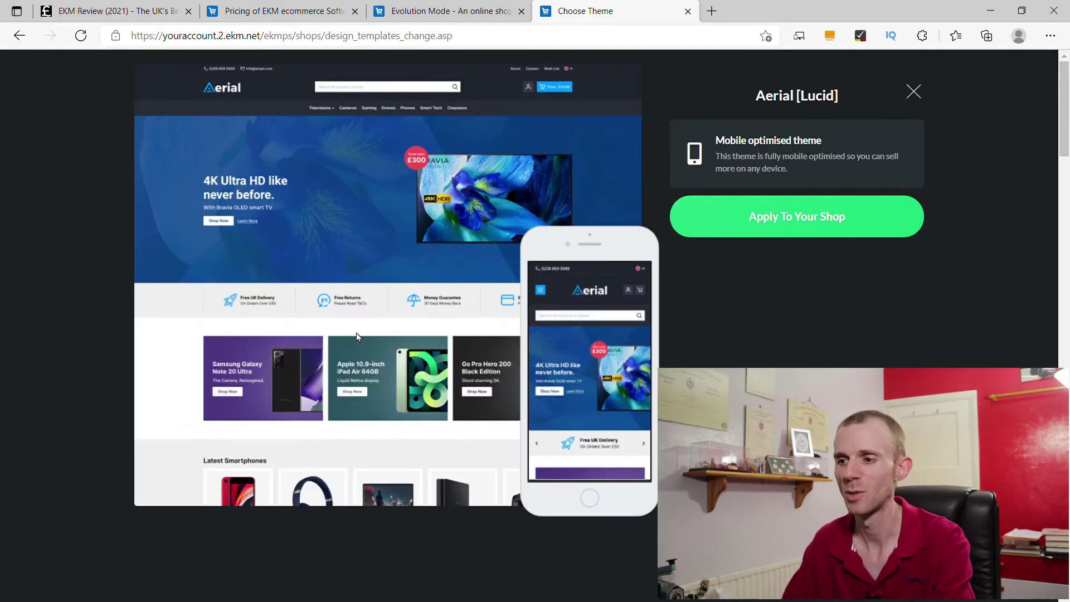
pyautogui.click(801, 223)
pyautogui.click(614, 383)
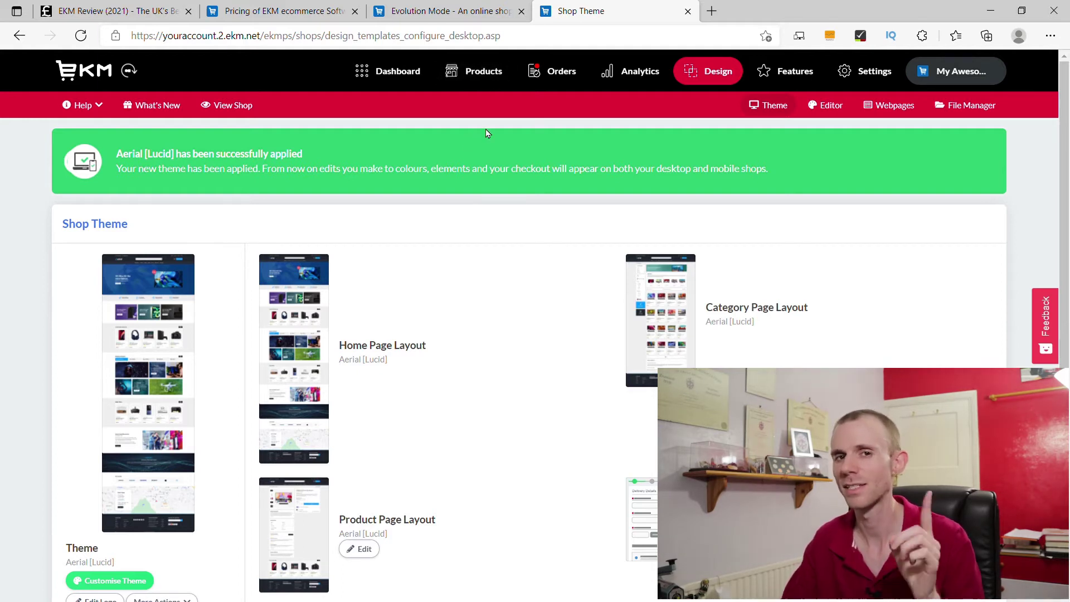
# Open the Aerial [Lucid] theme for customisation and look through its list of home page sections
pyautogui.scroll(-1, 461, 238)
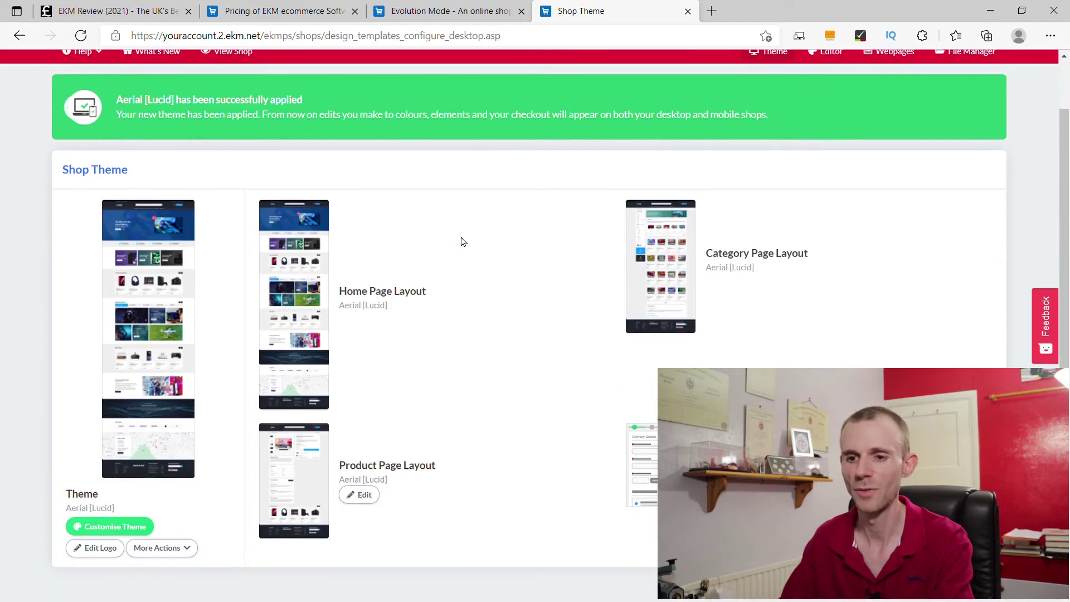
pyautogui.click(101, 526)
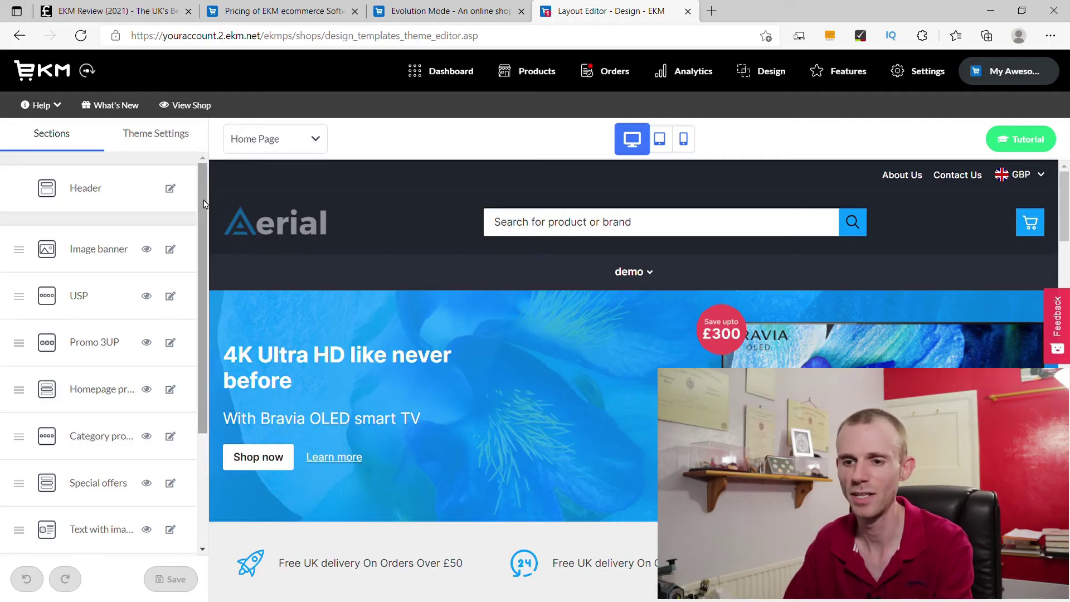
pyautogui.moveTo(204, 205); pyautogui.dragTo(211, 235)
pyautogui.scroll(-1, 213, 288)
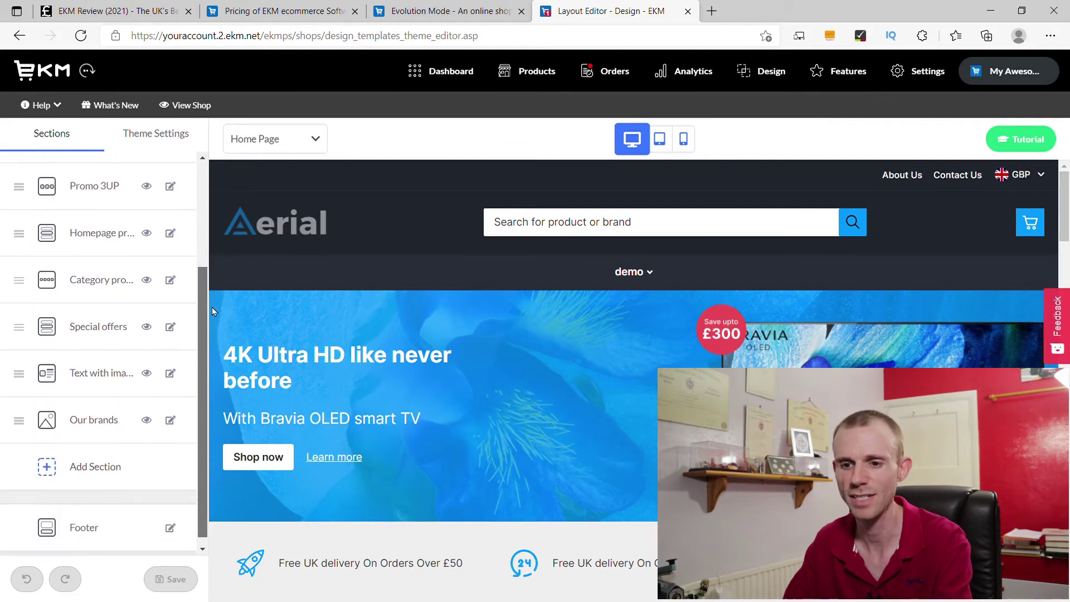
# Look through the section types that can be added to the home page, without adding any
pyautogui.click(120, 468)
pyautogui.scroll(-4, 147, 316)
pyautogui.scroll(-1, 146, 316)
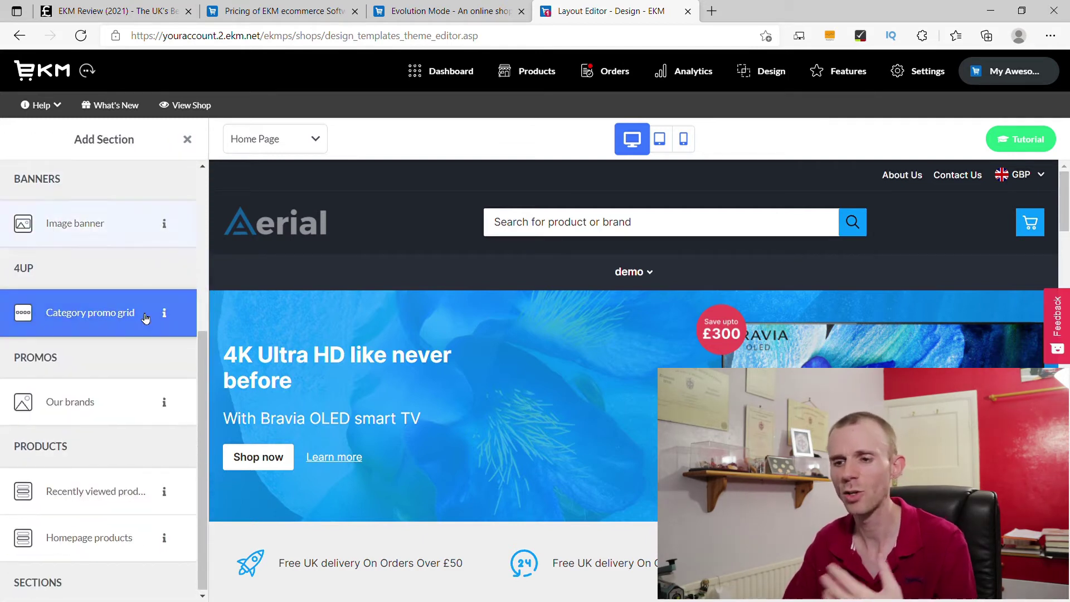
pyautogui.scroll(5, 148, 316)
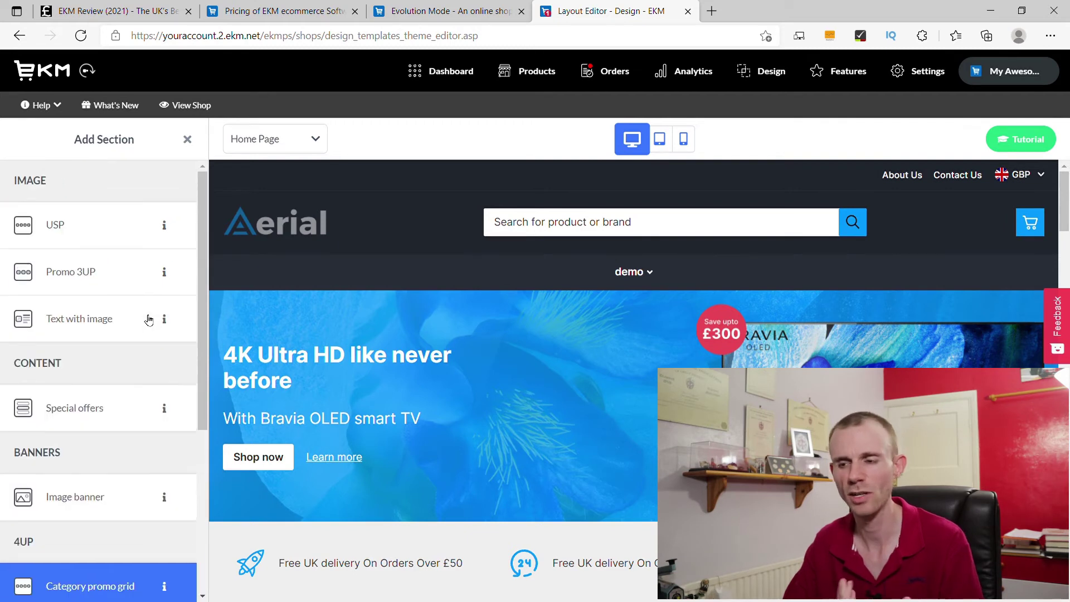
pyautogui.click(187, 139)
pyautogui.scroll(3, 128, 341)
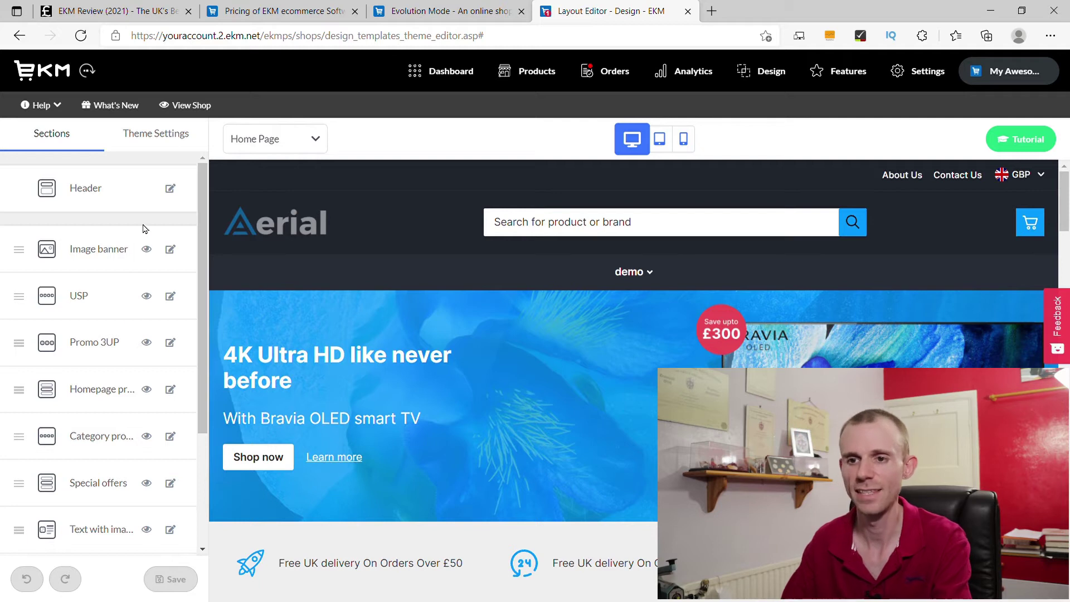
# Inspect the theme-wide settings, including the navigation images option
pyautogui.click(155, 141)
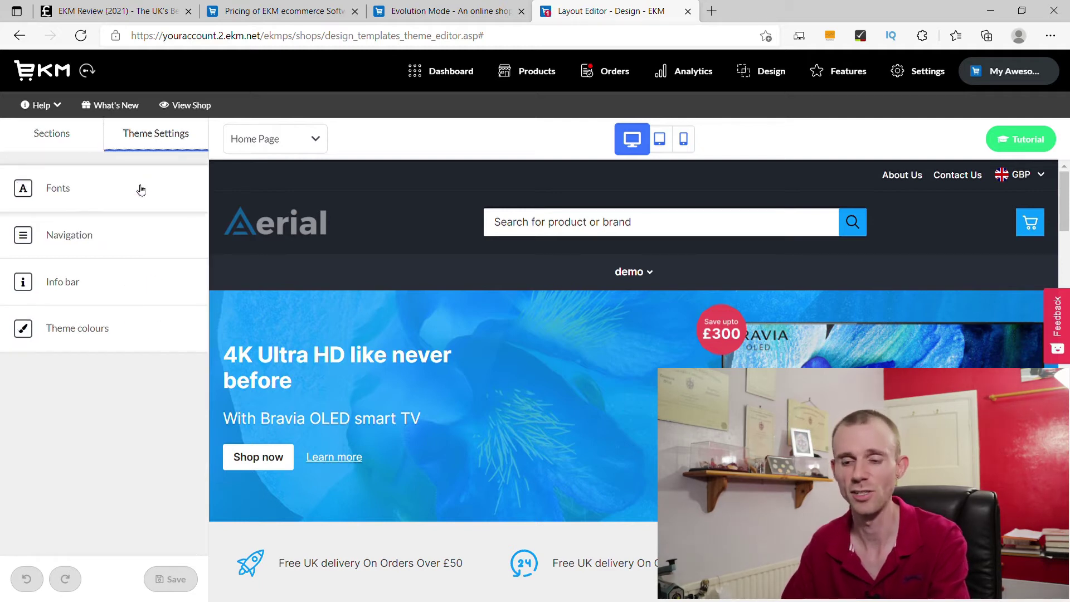
pyautogui.click(135, 248)
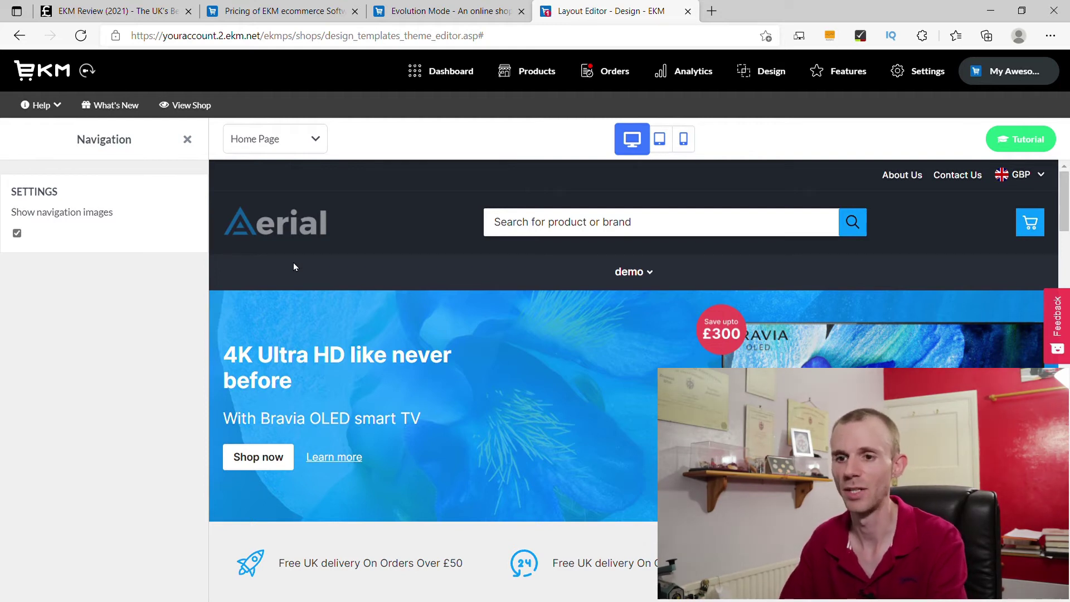
pyautogui.click(187, 140)
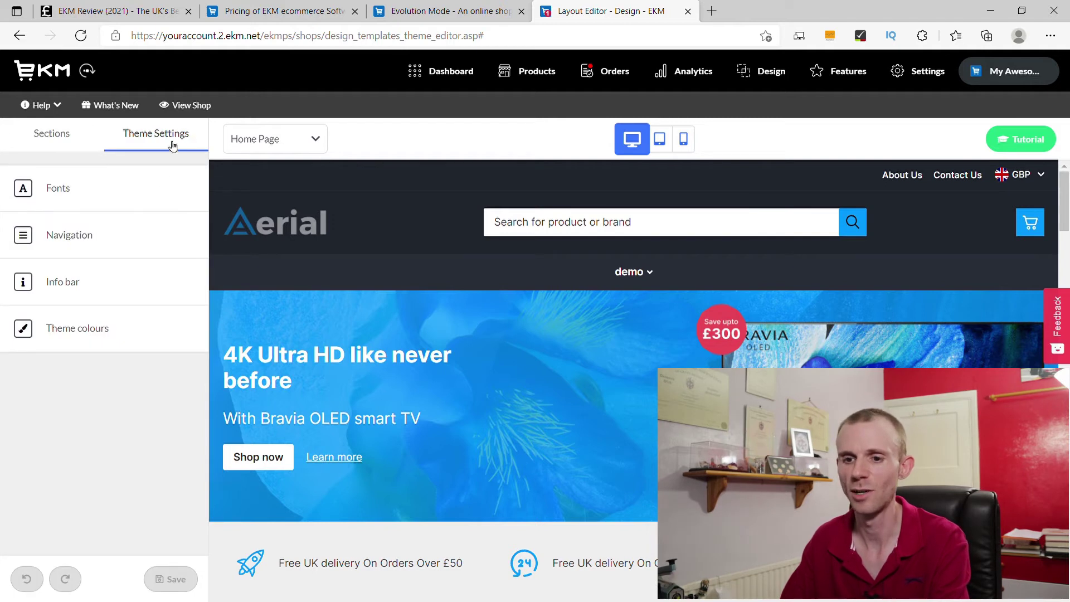
# Return to the home page sections and examine the USP section's visibility, text and image options
pyautogui.click(64, 139)
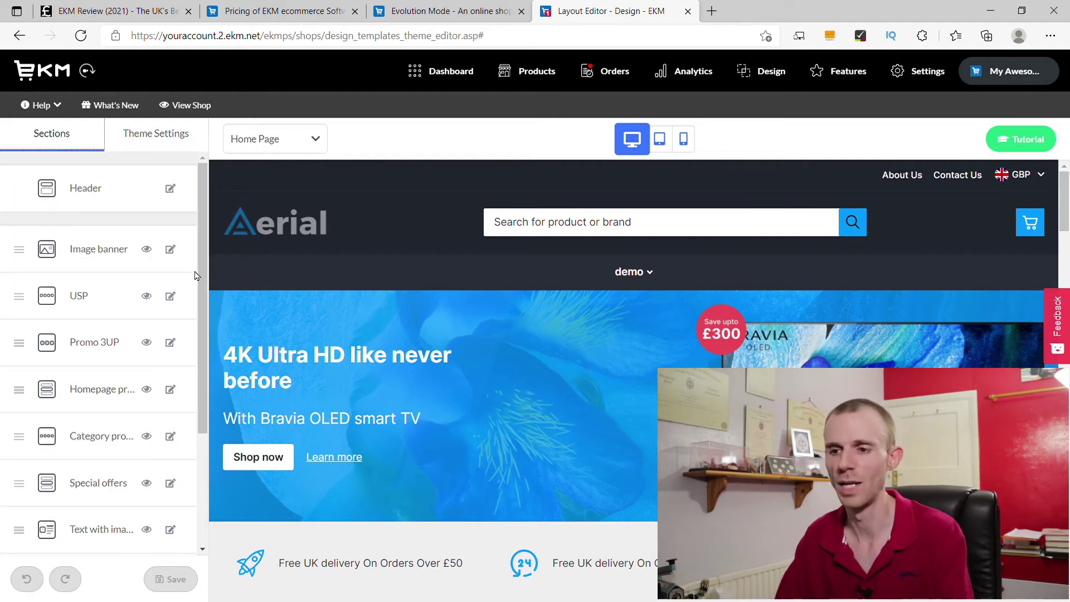
pyautogui.scroll(-1, 195, 276)
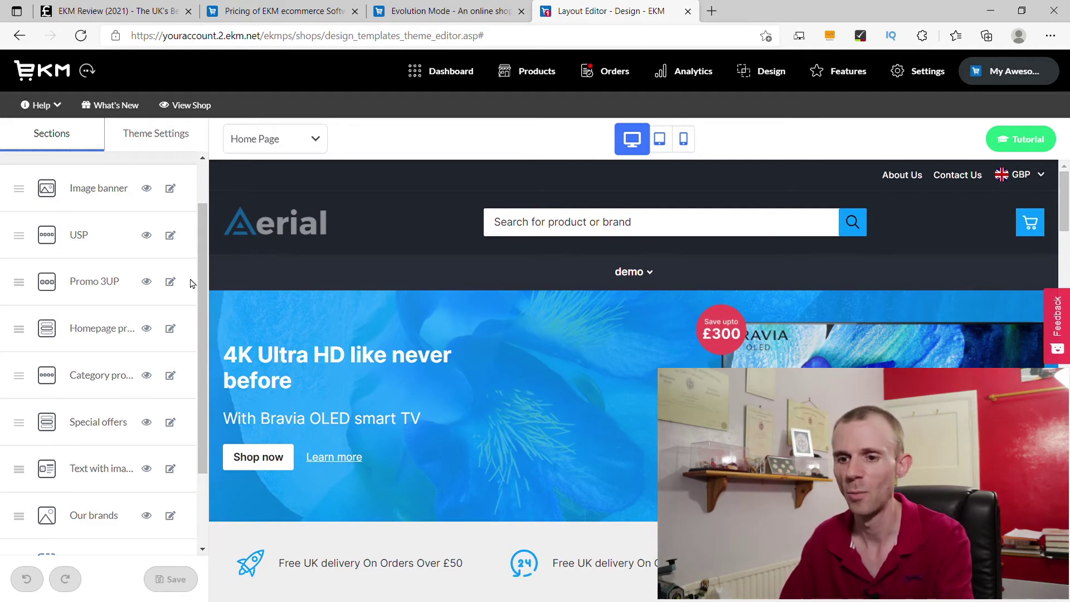
pyautogui.click(170, 236)
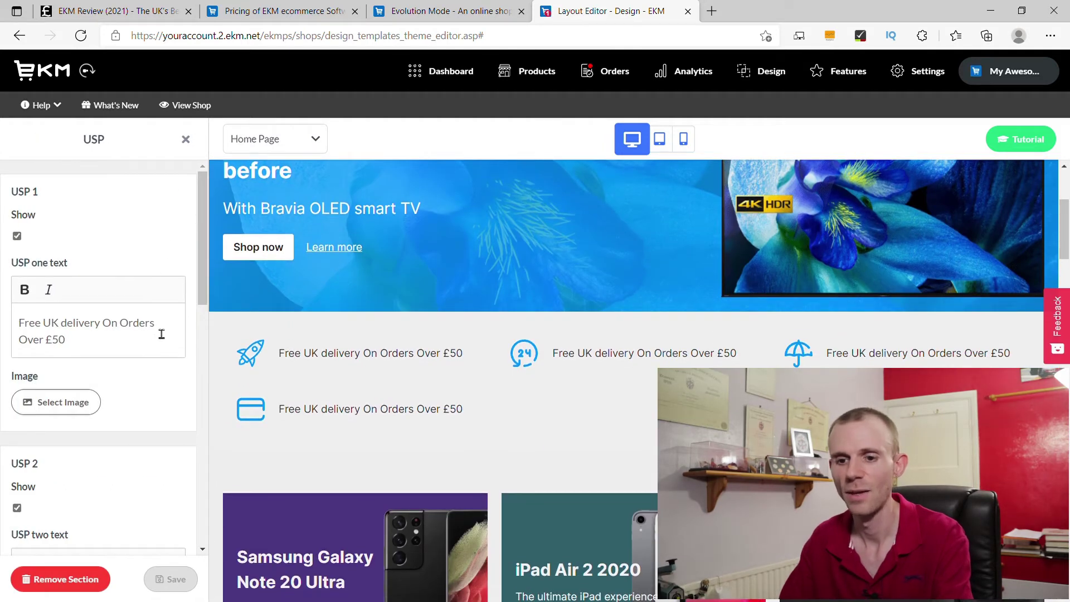
pyautogui.scroll(-9, 132, 324)
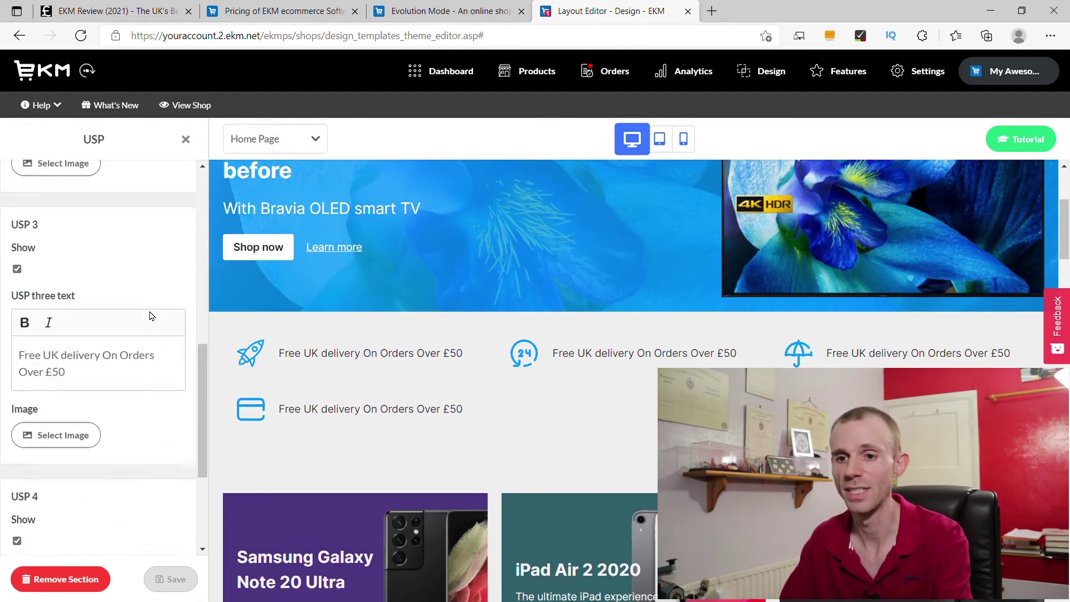
pyautogui.scroll(8, 149, 314)
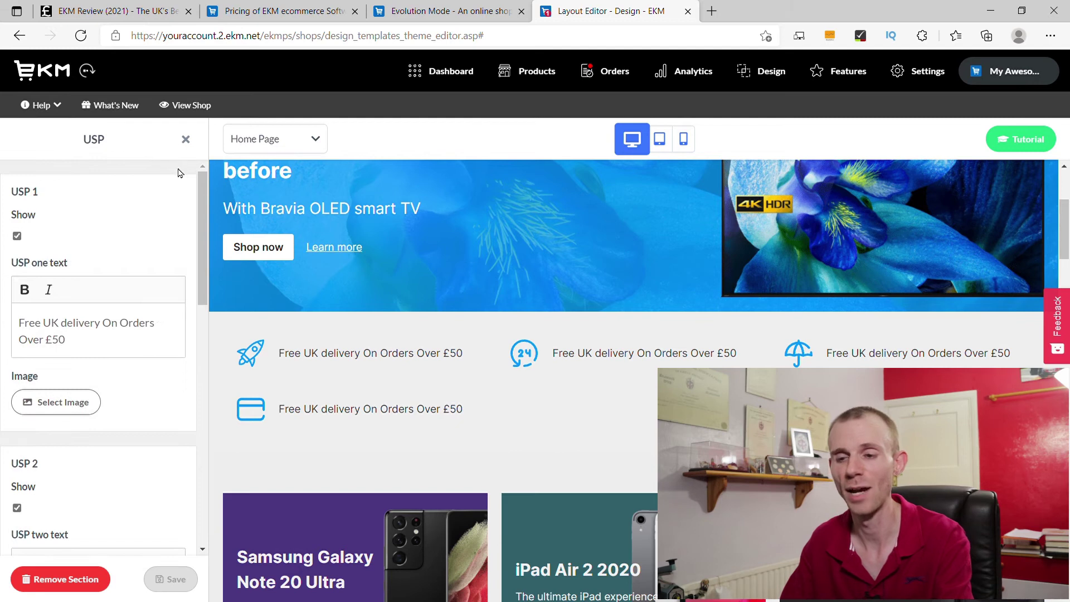
pyautogui.click(185, 140)
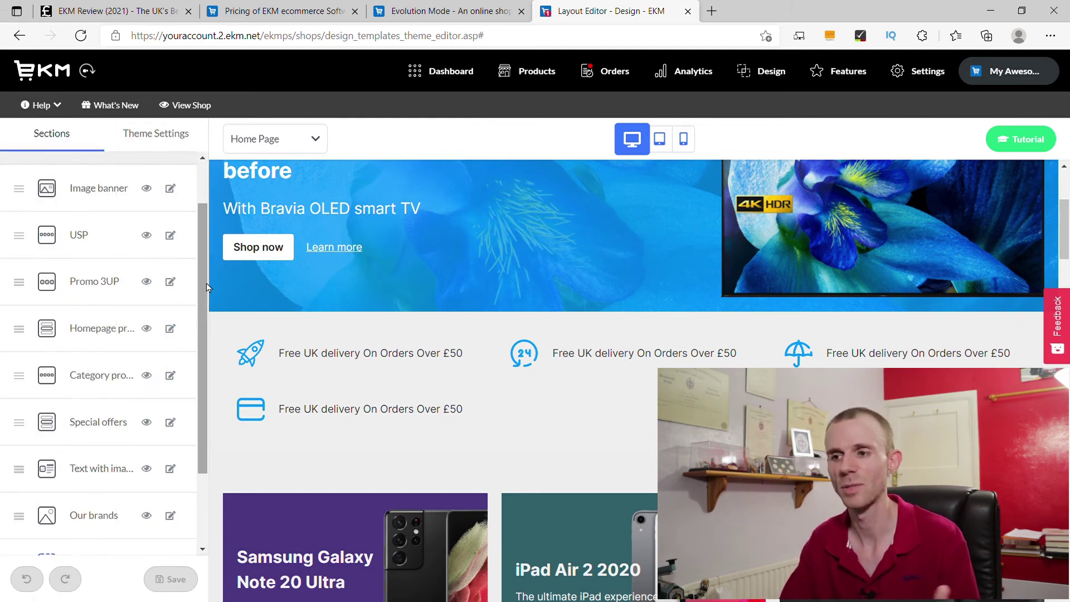
pyautogui.scroll(2, 205, 220)
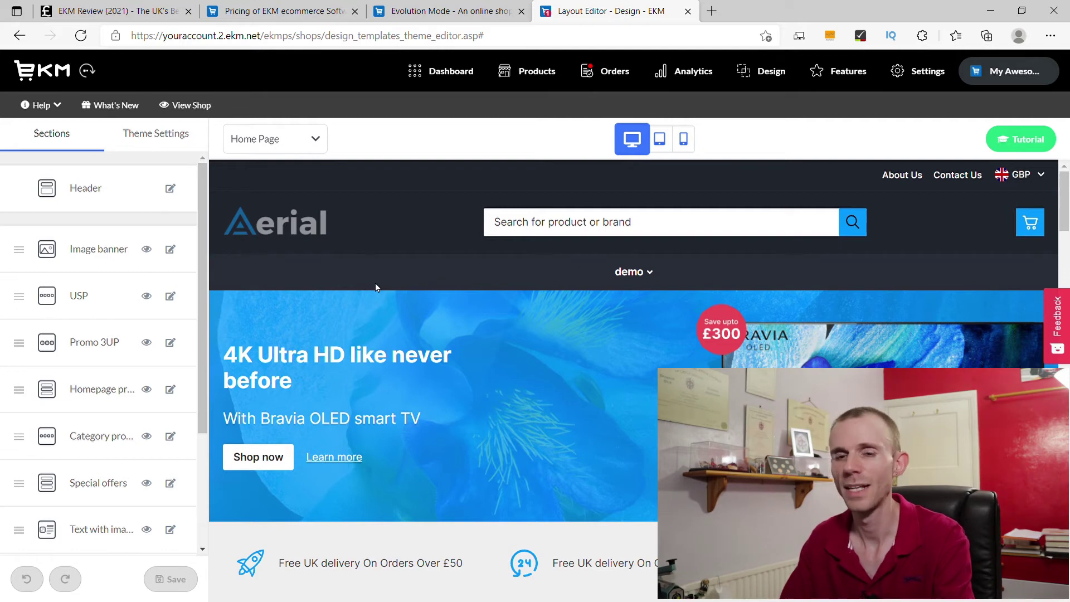
# Open the shop's products view and inspect the actions offered for Demo Product without choosing any
pyautogui.click(537, 71)
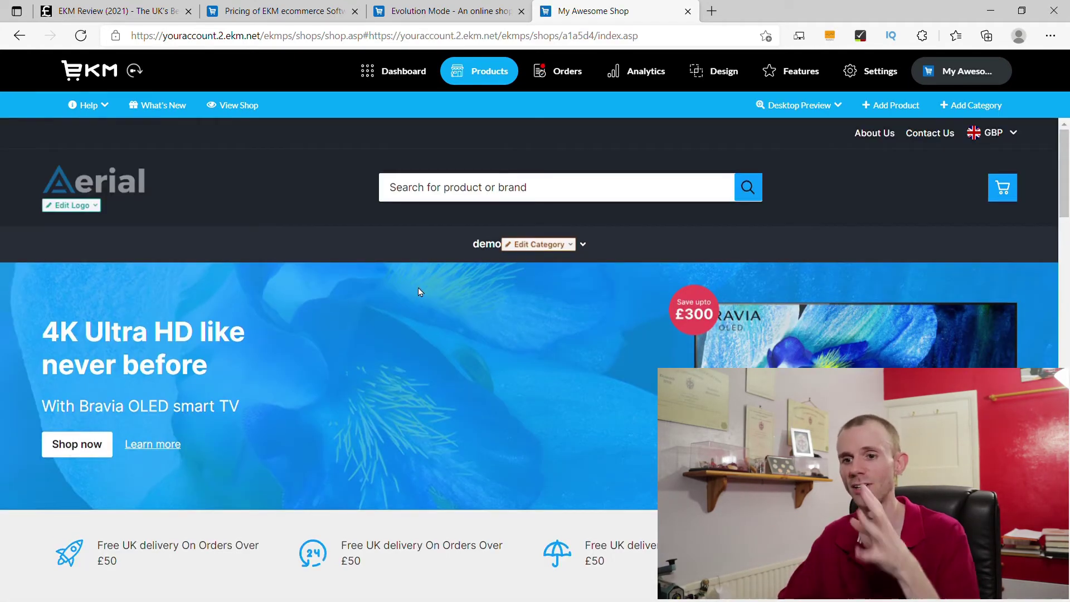
pyautogui.scroll(-3, 419, 294)
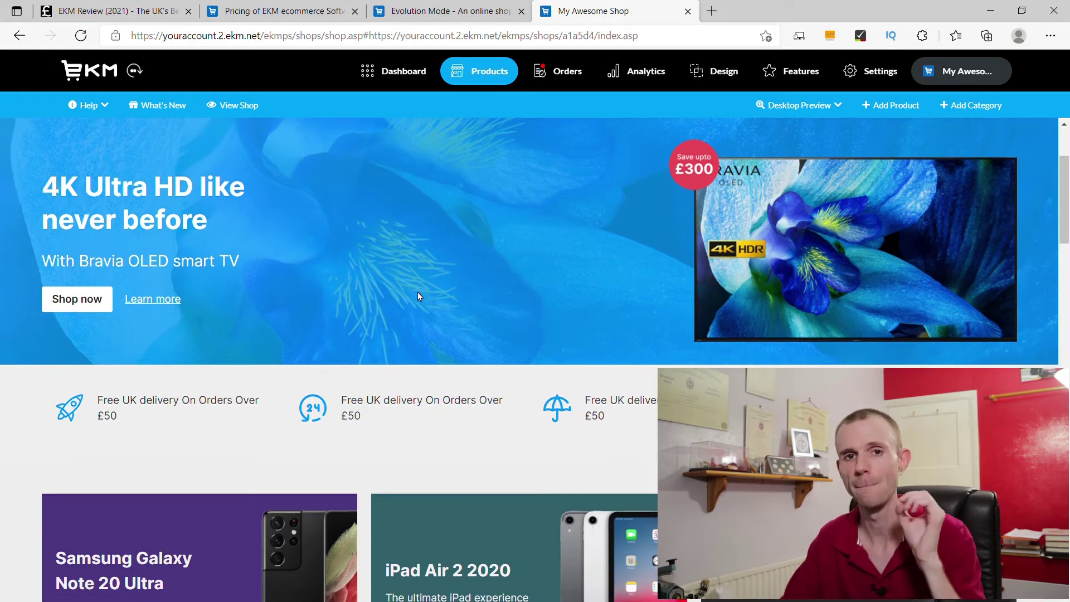
pyautogui.scroll(-3, 420, 295)
pyautogui.scroll(-8, 372, 312)
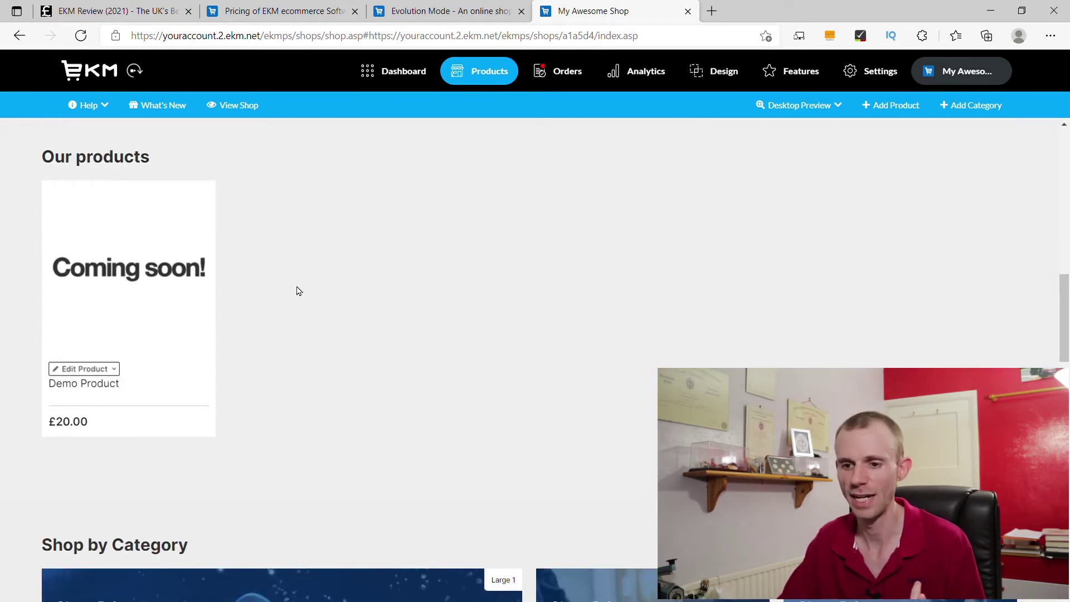
pyautogui.click(87, 368)
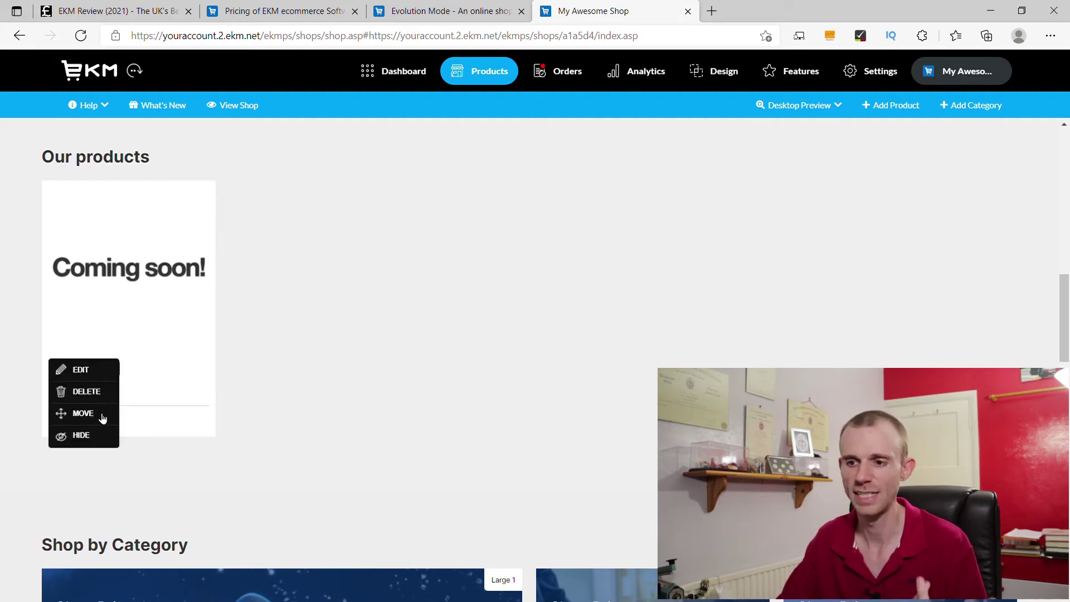
pyautogui.click(293, 367)
pyautogui.scroll(12, 292, 367)
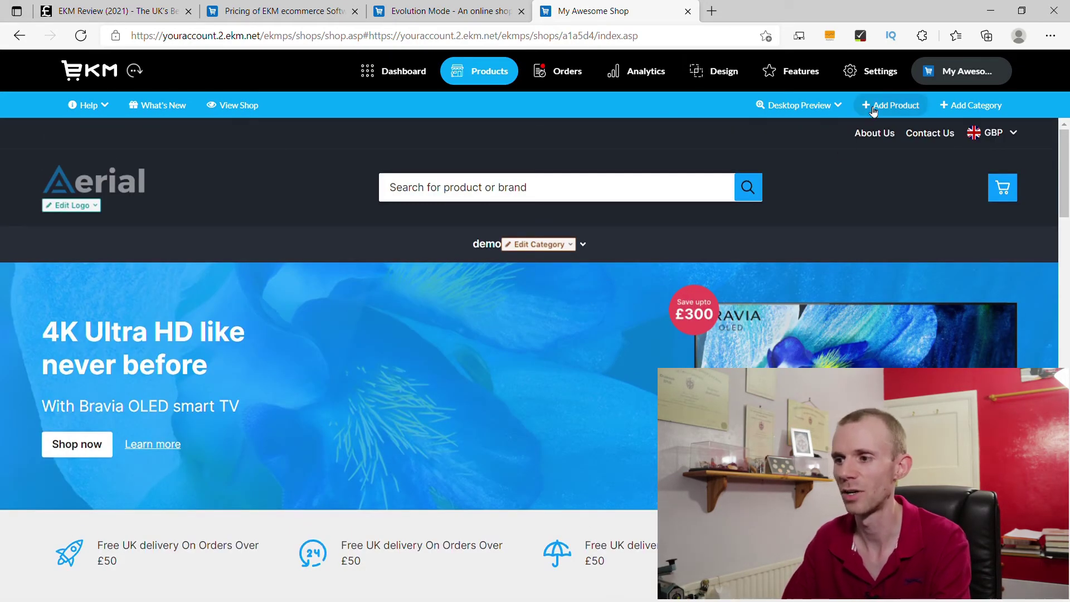
# Add a new product named "test product 1" and proceed to its variants section
pyautogui.click(891, 105)
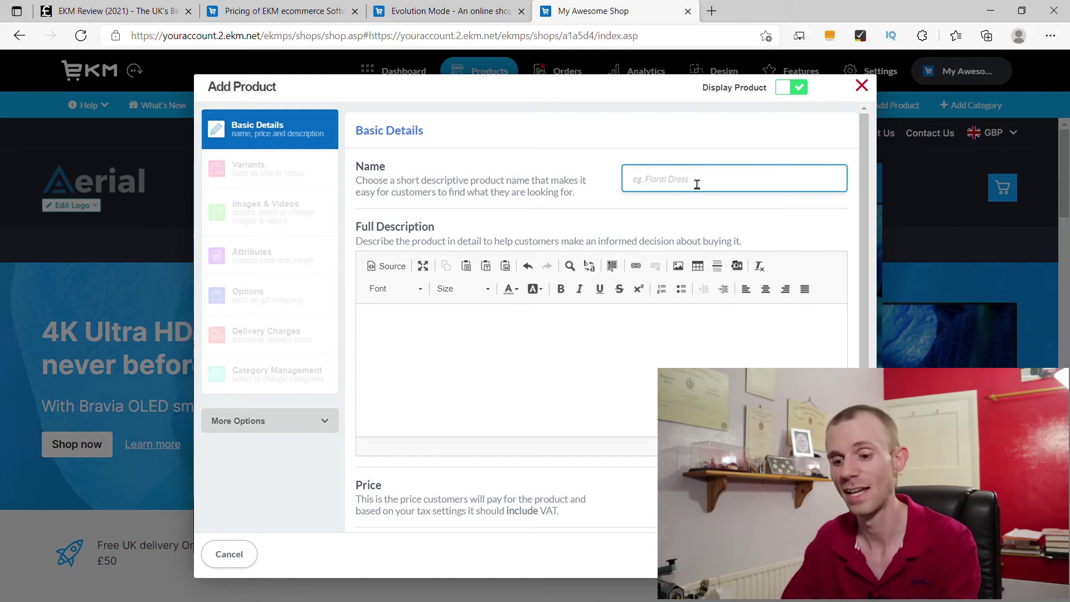
pyautogui.write('test product 1')
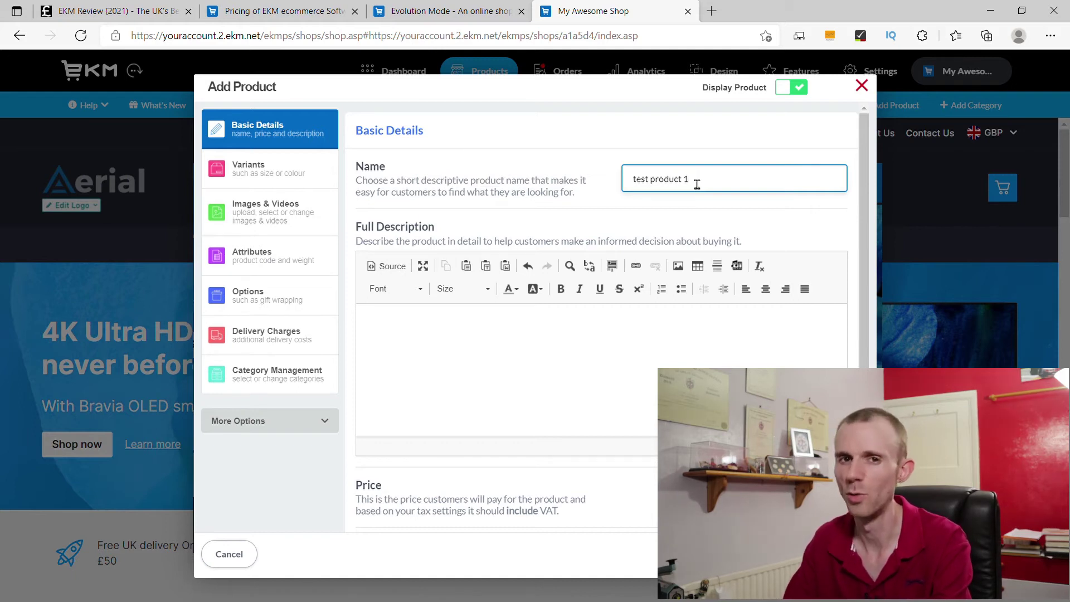
pyautogui.scroll(-1, 669, 278)
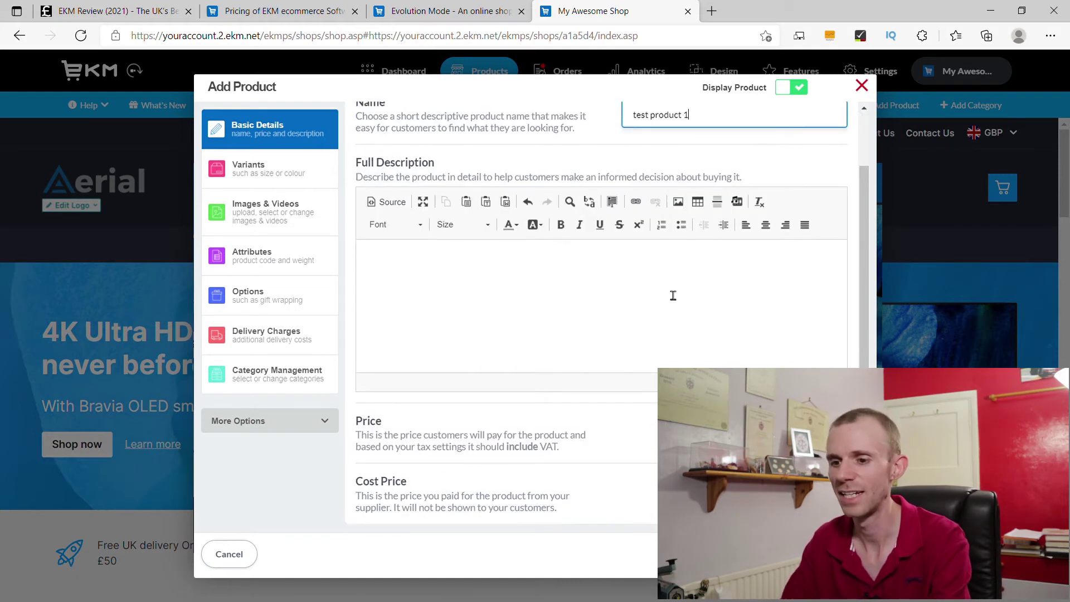
pyautogui.scroll(1, 357, 254)
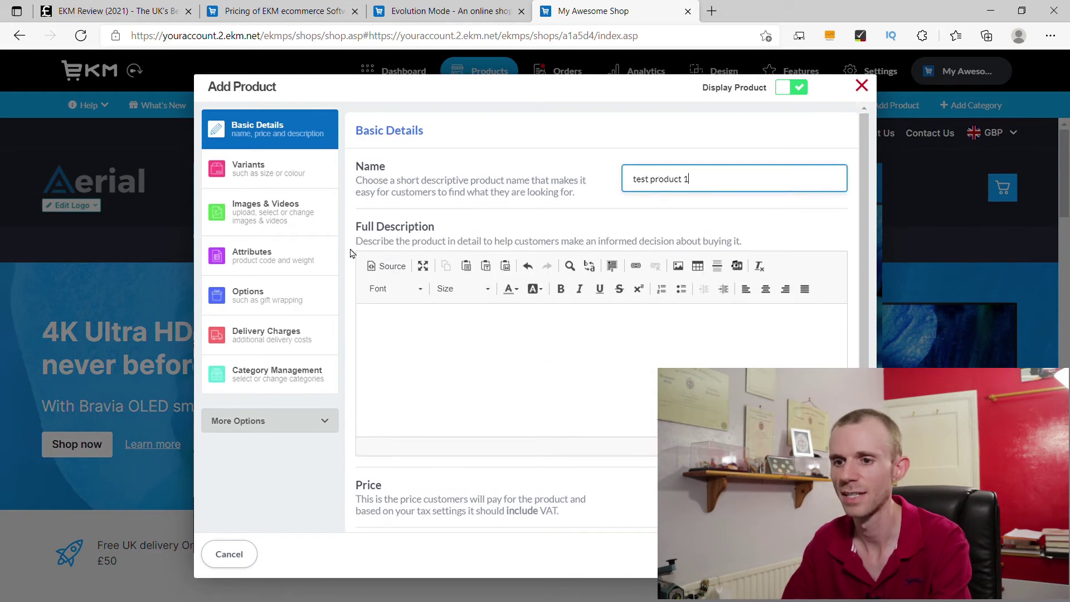
pyautogui.click(248, 172)
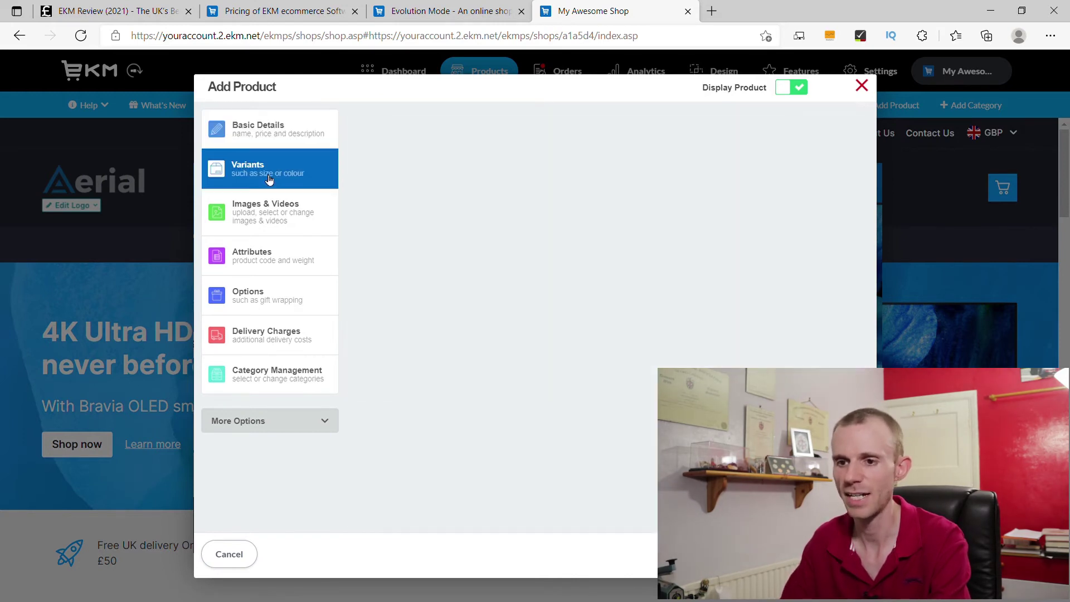
# Look through the new product's images and videos, attributes, options, delivery charges and category management sections
pyautogui.click(267, 217)
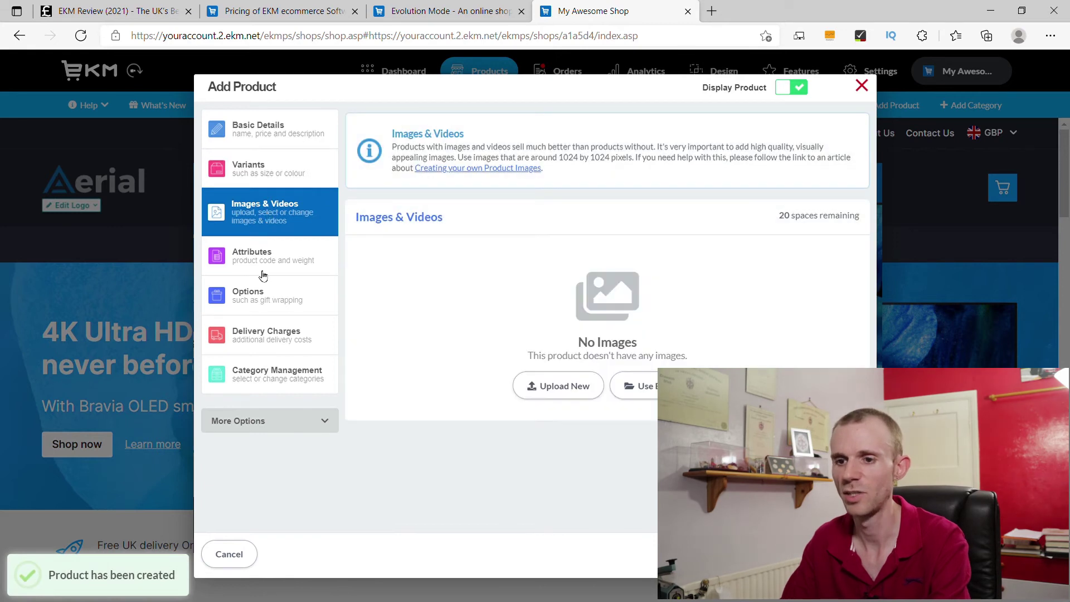
pyautogui.click(269, 274)
pyautogui.click(266, 301)
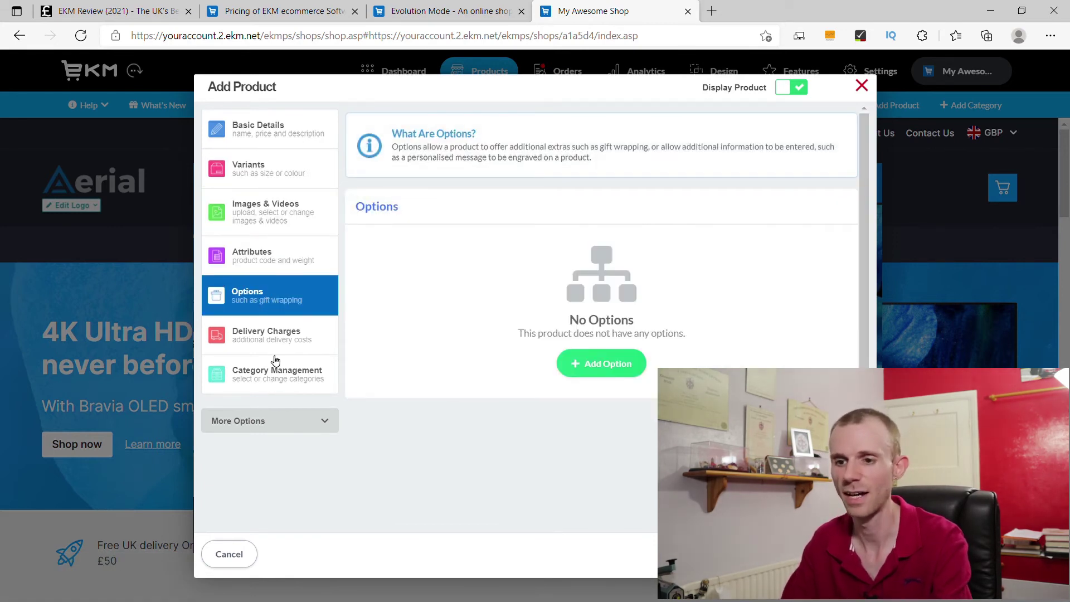
pyautogui.click(277, 338)
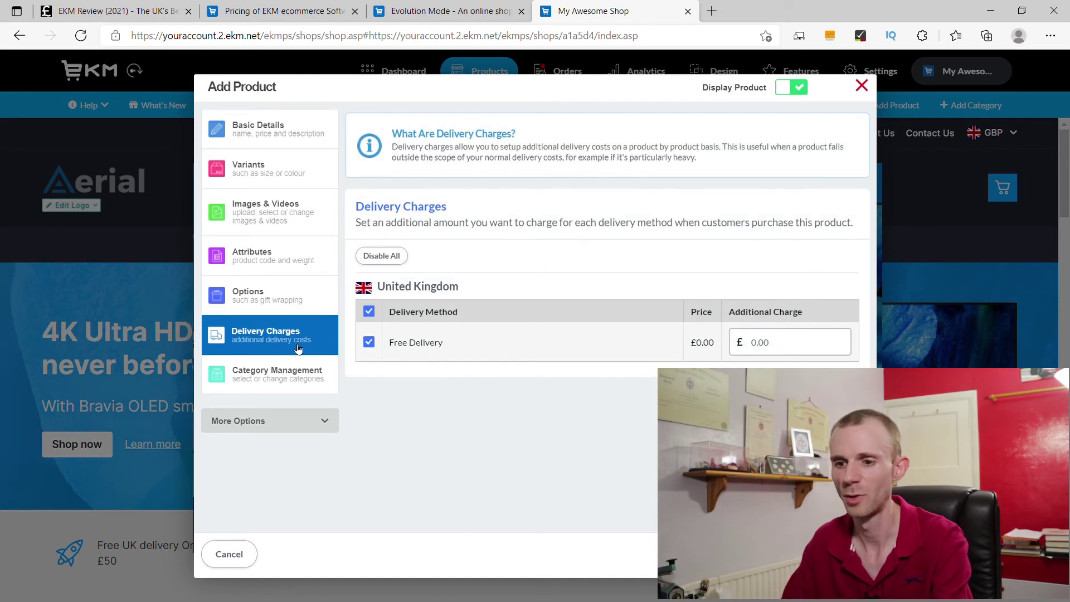
pyautogui.click(272, 375)
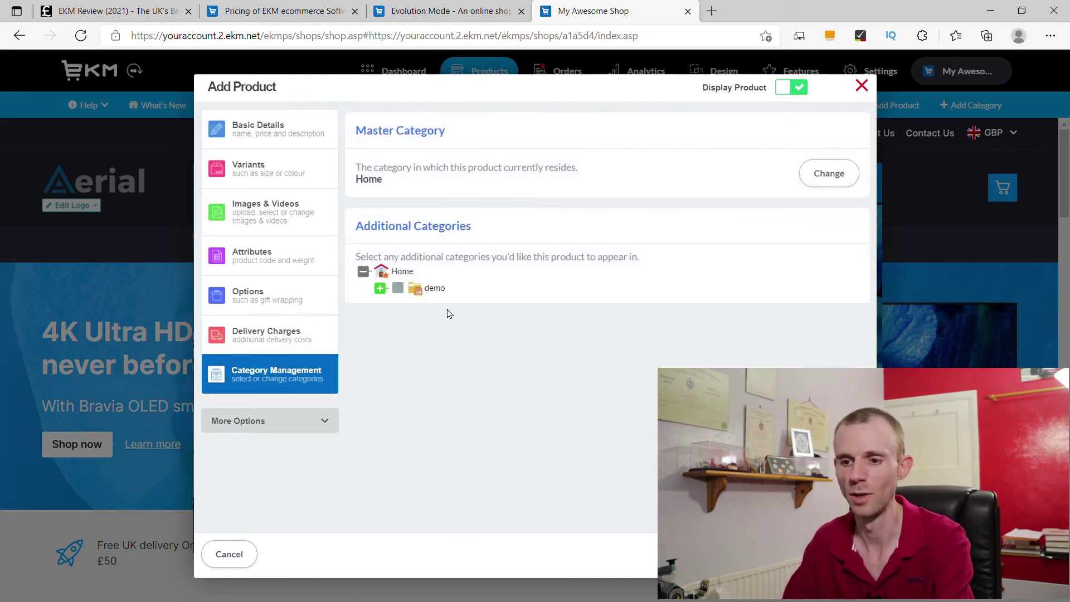
# Reveal the new product's additional options, including order notes and product copying, and close the product form
pyautogui.click(331, 422)
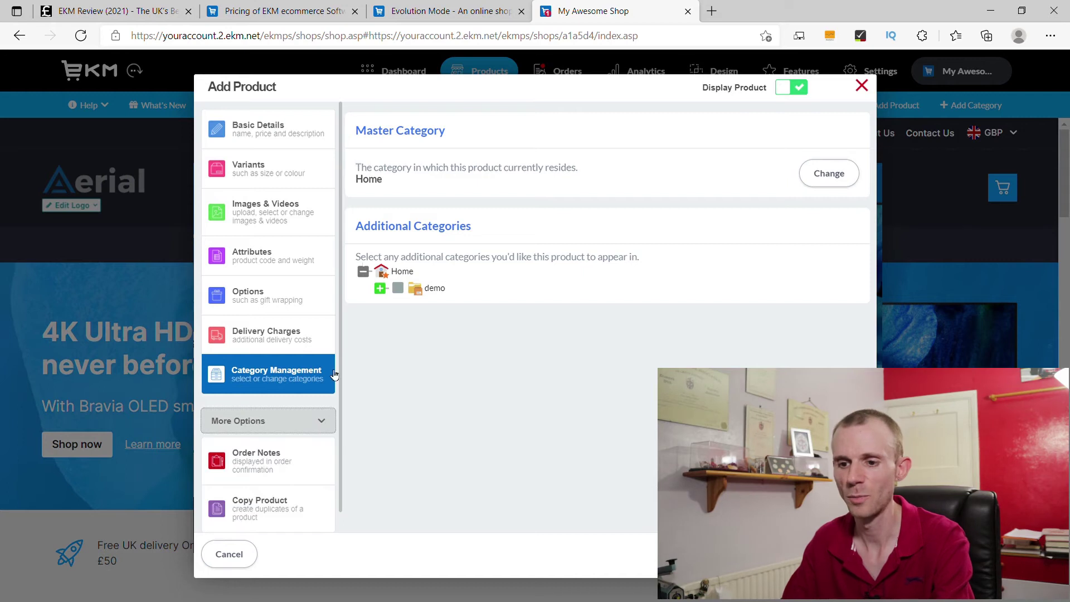
pyautogui.scroll(1, 290, 454)
pyautogui.scroll(-1, 295, 429)
pyautogui.scroll(1, 343, 413)
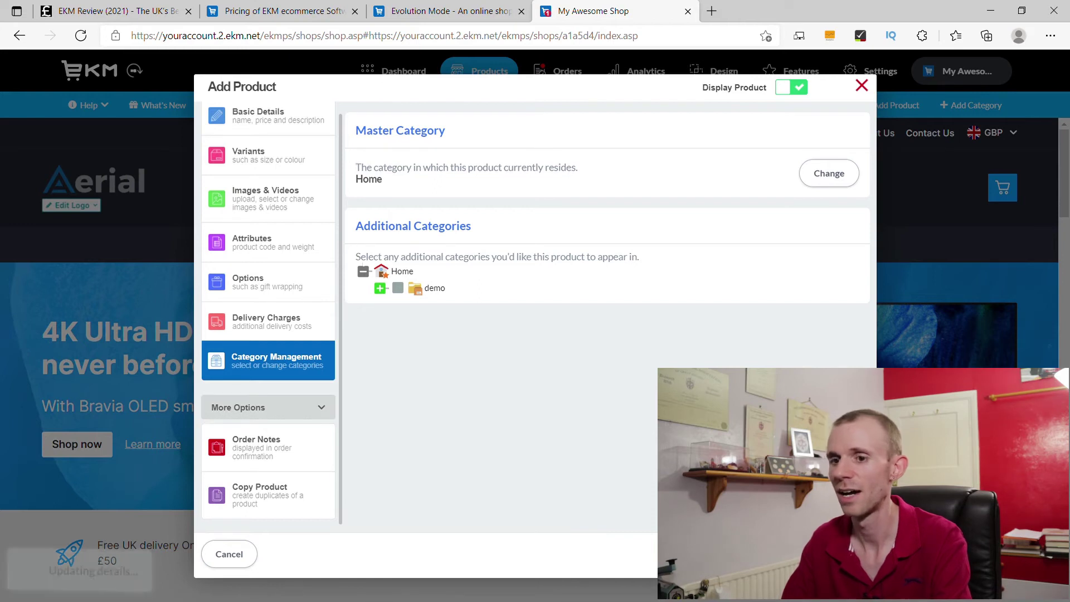
pyautogui.click(862, 87)
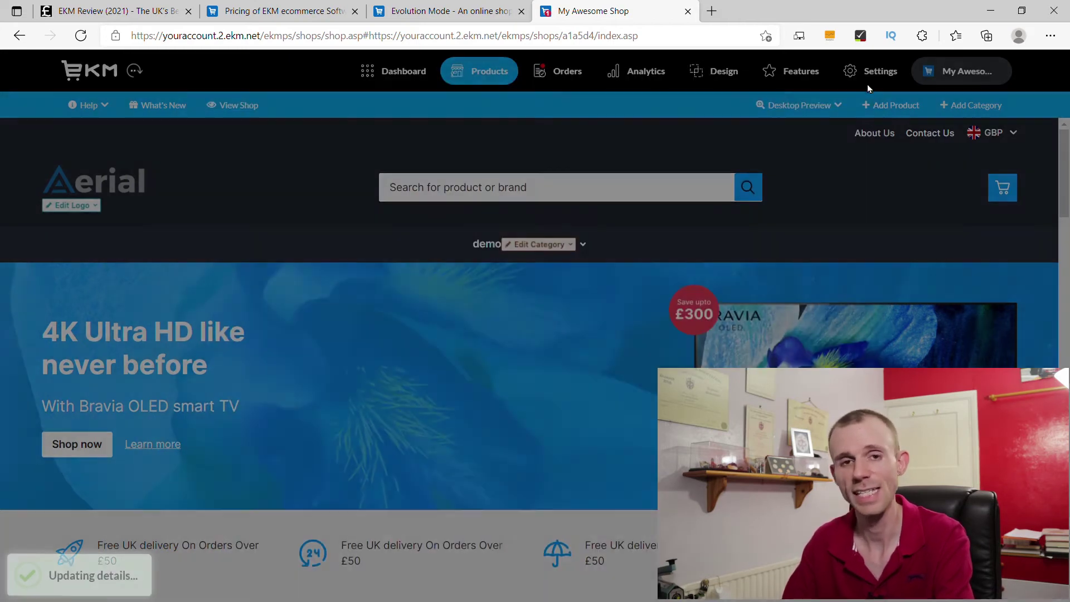
# Inspect the blank form for adding a category and close it without creating one
pyautogui.click(988, 106)
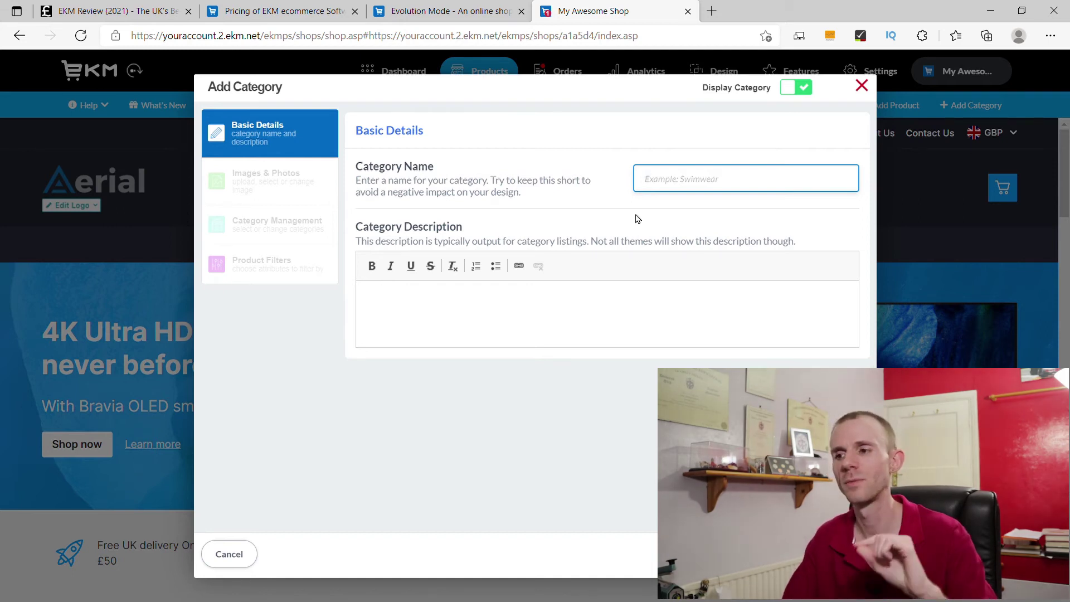
pyautogui.click(862, 86)
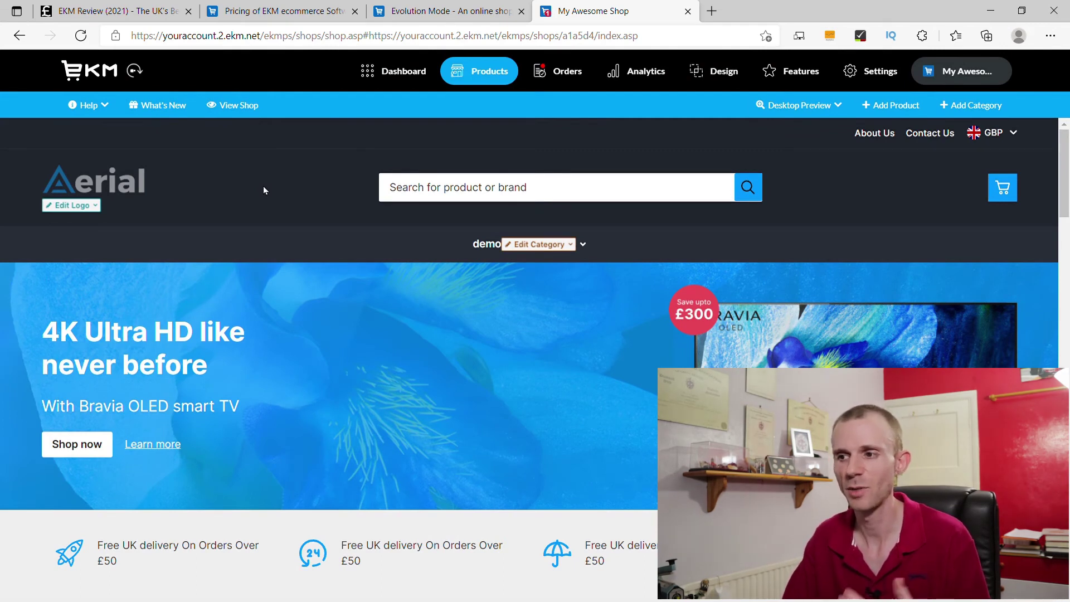
# Find Demo Product under Our products, view its basic details in the product editor, and close it without changes
pyautogui.scroll(-10, 263, 190)
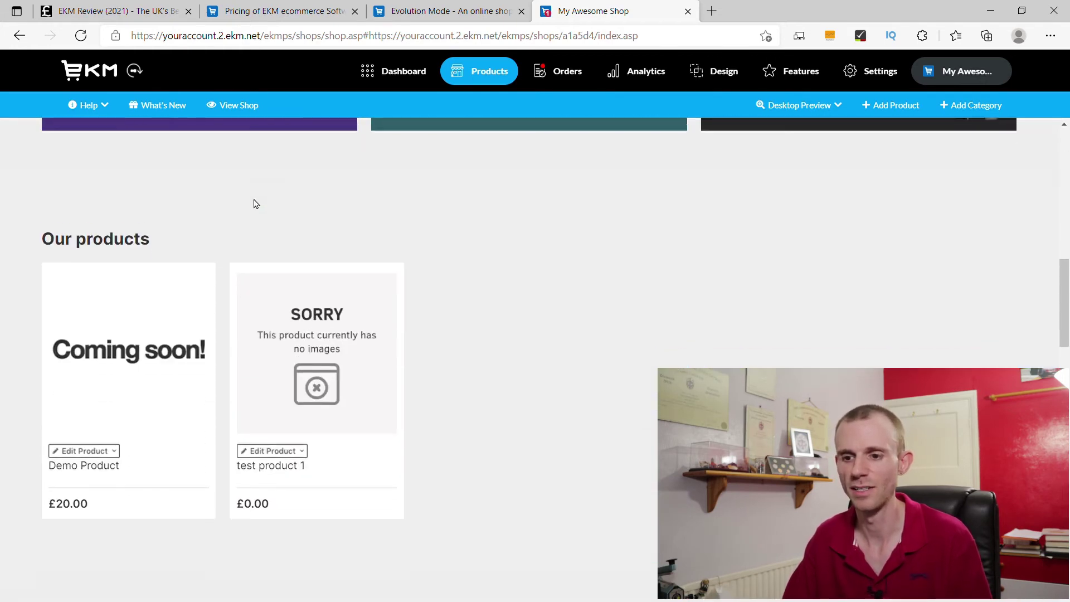
pyautogui.scroll(-1, 254, 203)
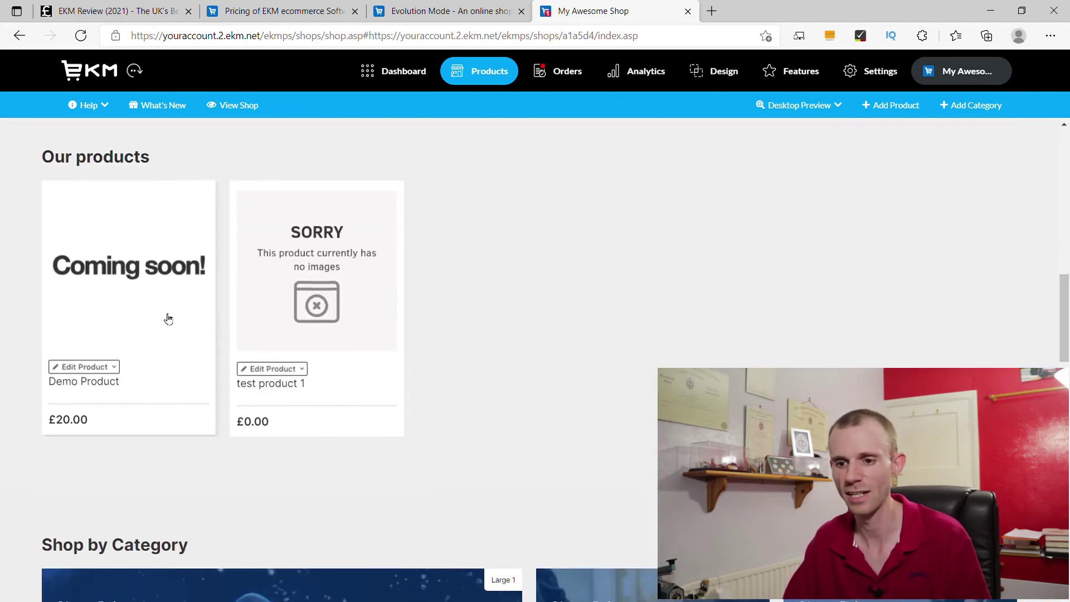
pyautogui.click(108, 368)
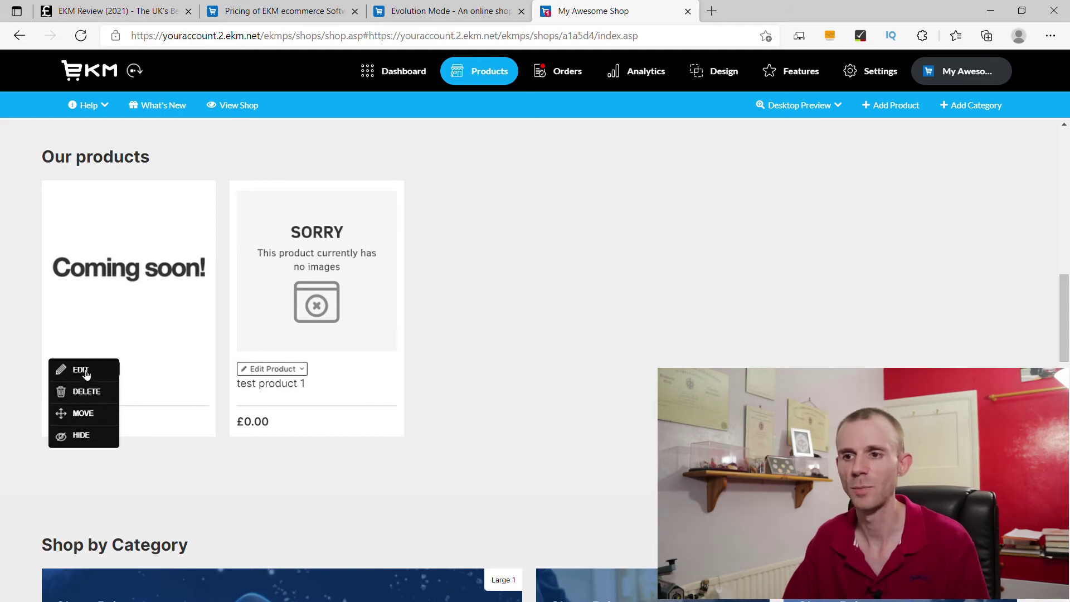
pyautogui.click(85, 371)
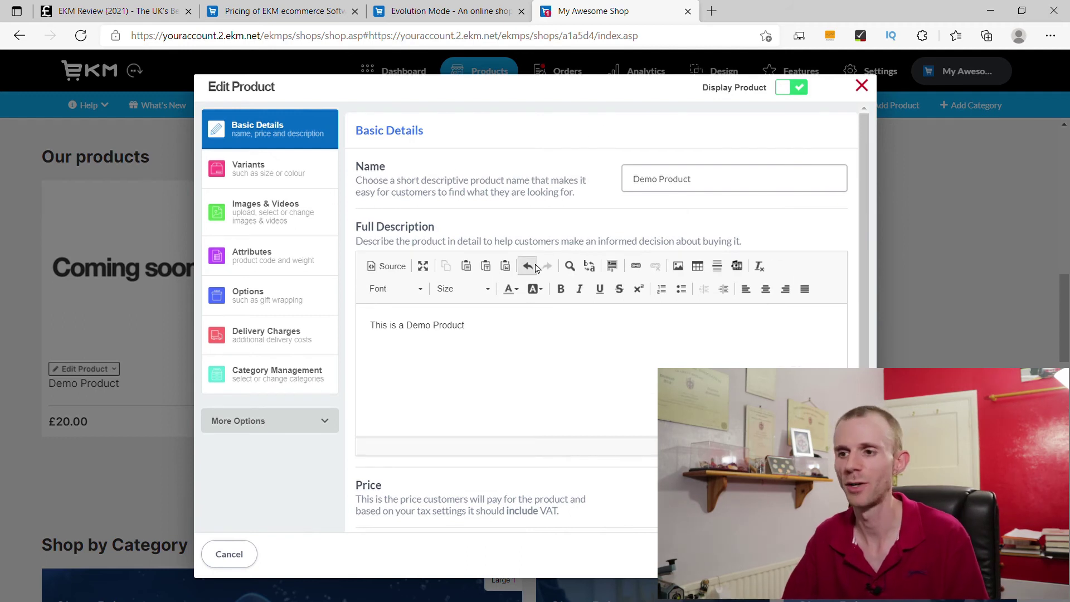
pyautogui.click(862, 88)
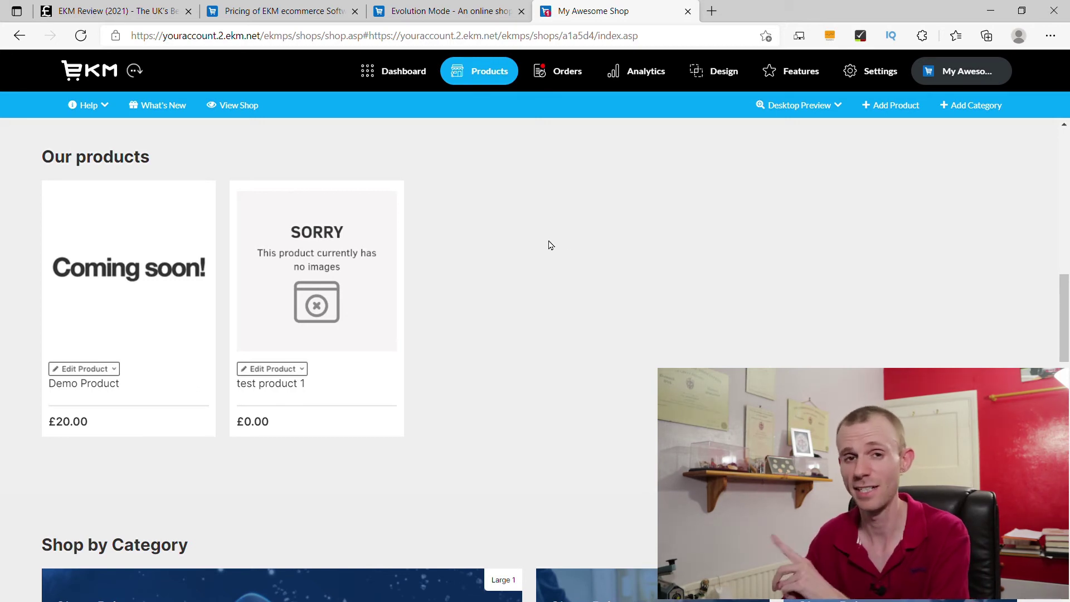
# Open the Advanced Inventory Manager from the installed features and examine Demo Product's inline fields and the product filter
pyautogui.click(797, 67)
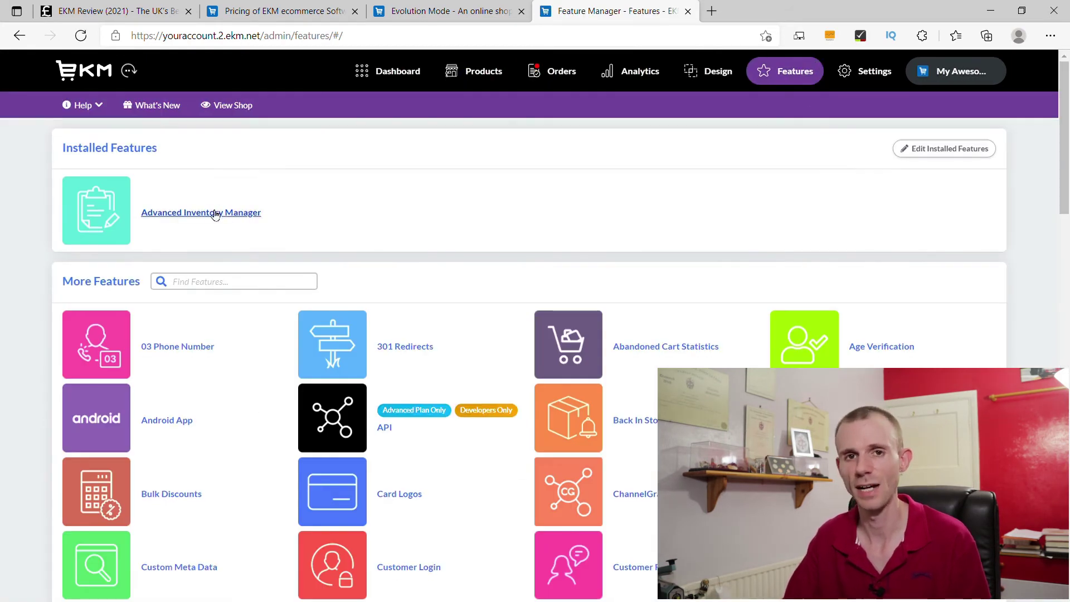
pyautogui.click(216, 213)
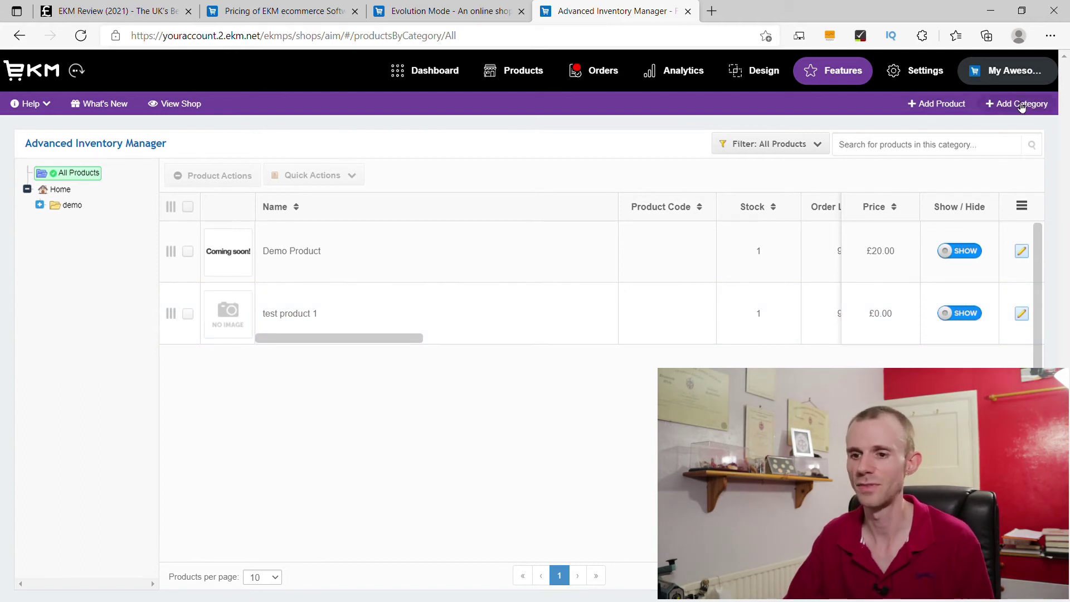
pyautogui.click(410, 250)
pyautogui.moveTo(337, 341); pyautogui.dragTo(299, 351)
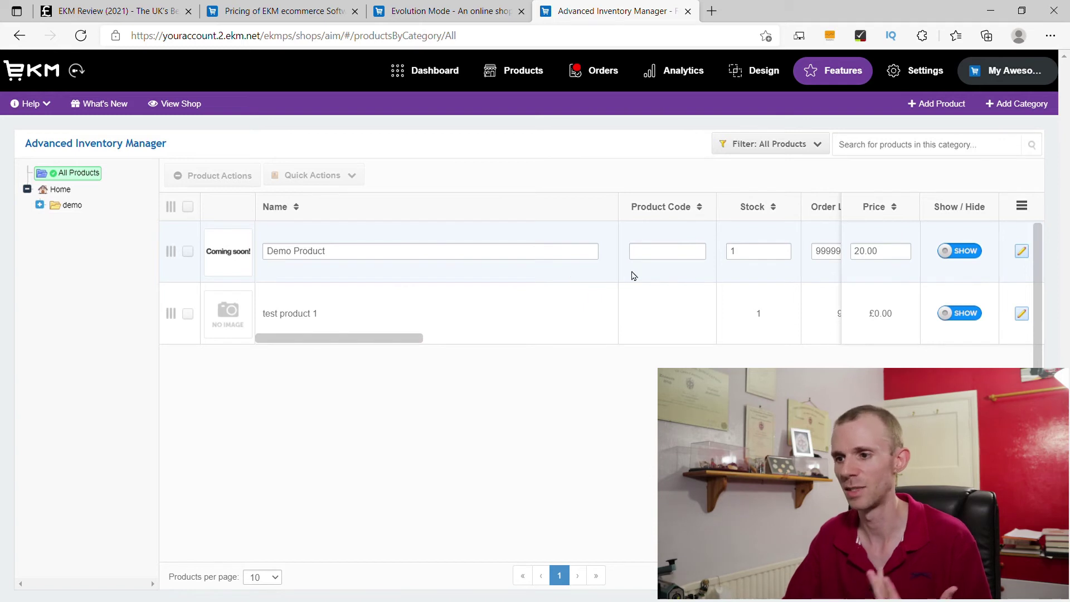
pyautogui.click(635, 170)
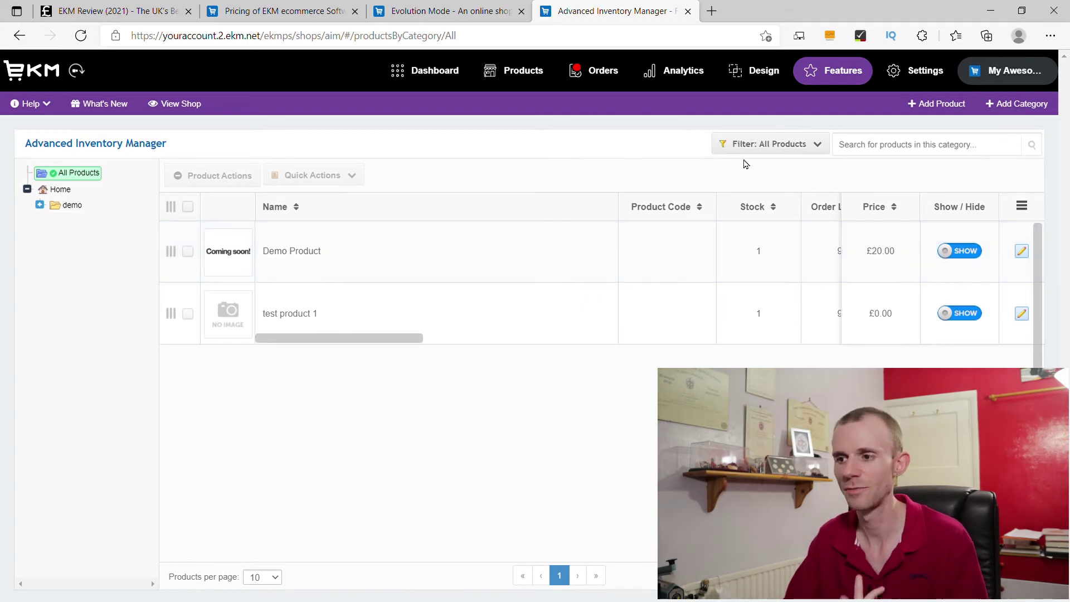
pyautogui.click(778, 149)
pyautogui.click(409, 387)
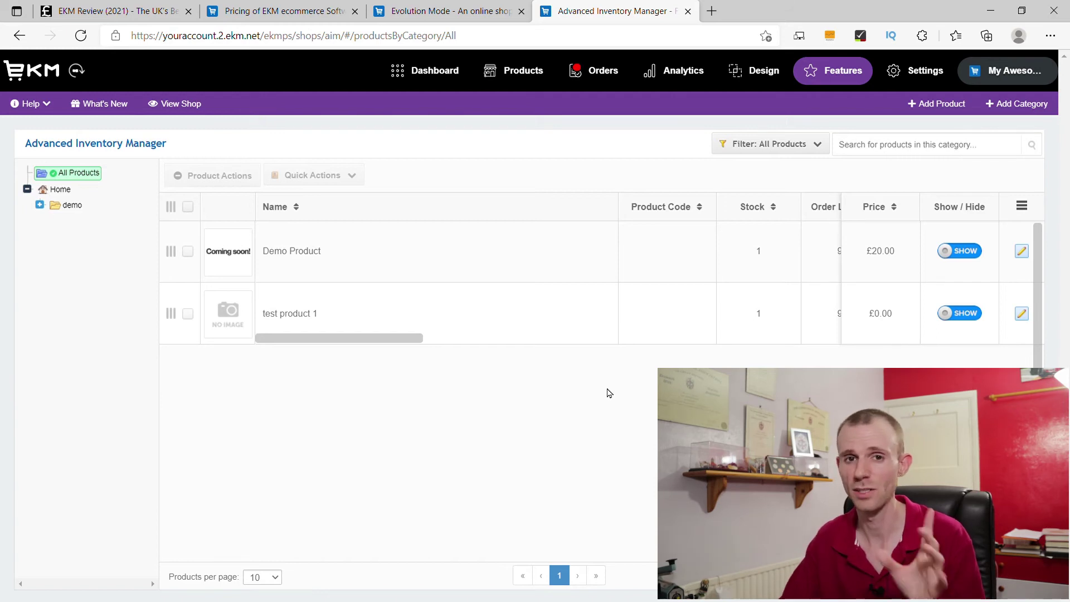
# Browse the catalogue of available shop features and reopen the Advanced Inventory Manager
pyautogui.click(834, 81)
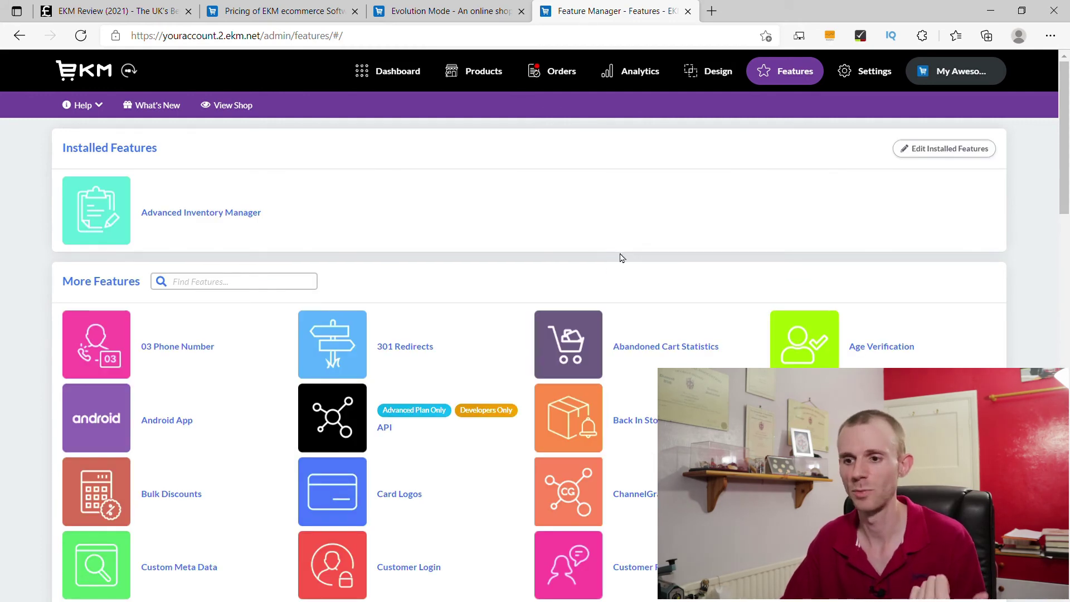
pyautogui.scroll(-1, 563, 293)
pyautogui.scroll(-6, 319, 338)
pyautogui.scroll(-6, 318, 338)
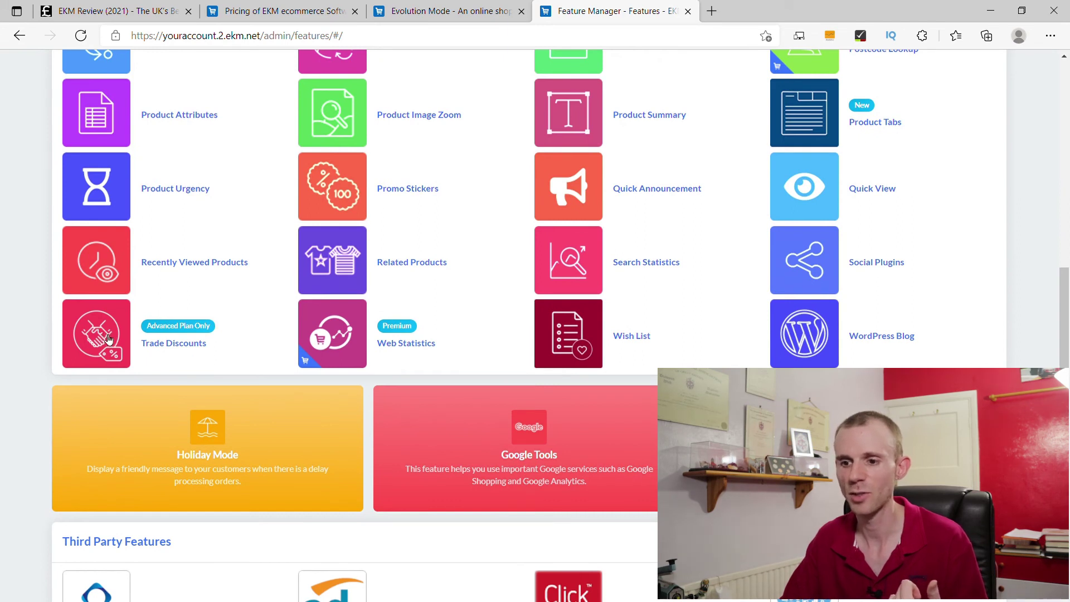
pyautogui.scroll(2, 212, 362)
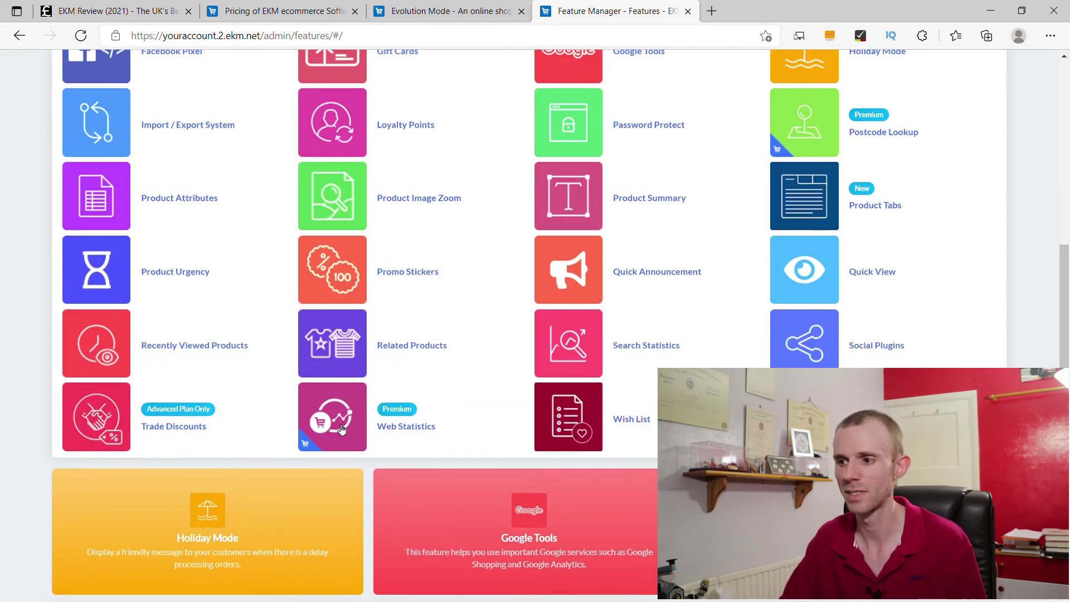
pyautogui.scroll(2, 342, 427)
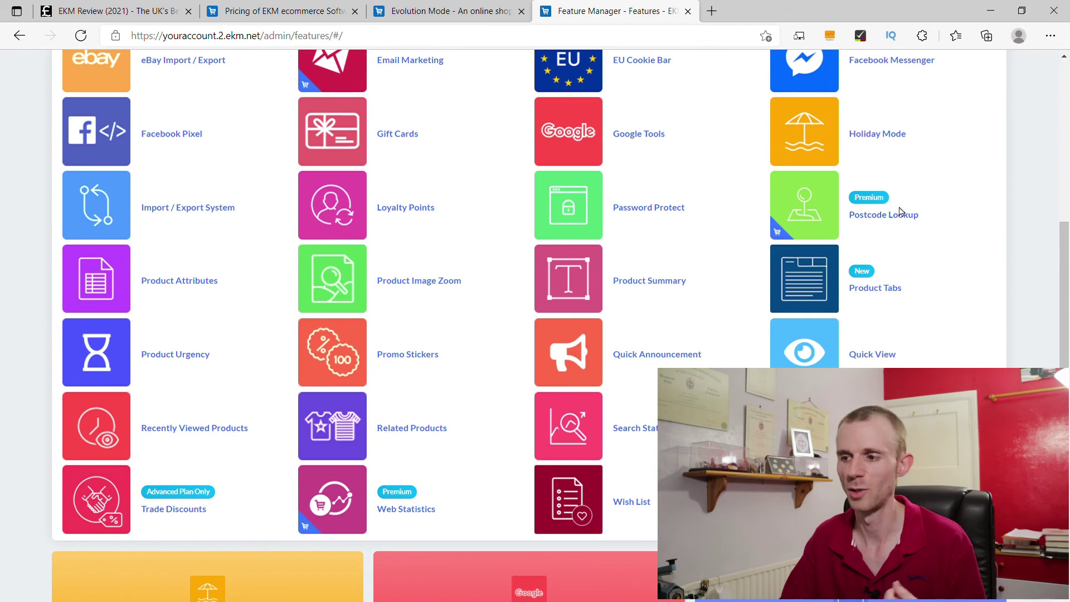
pyautogui.scroll(10, 864, 253)
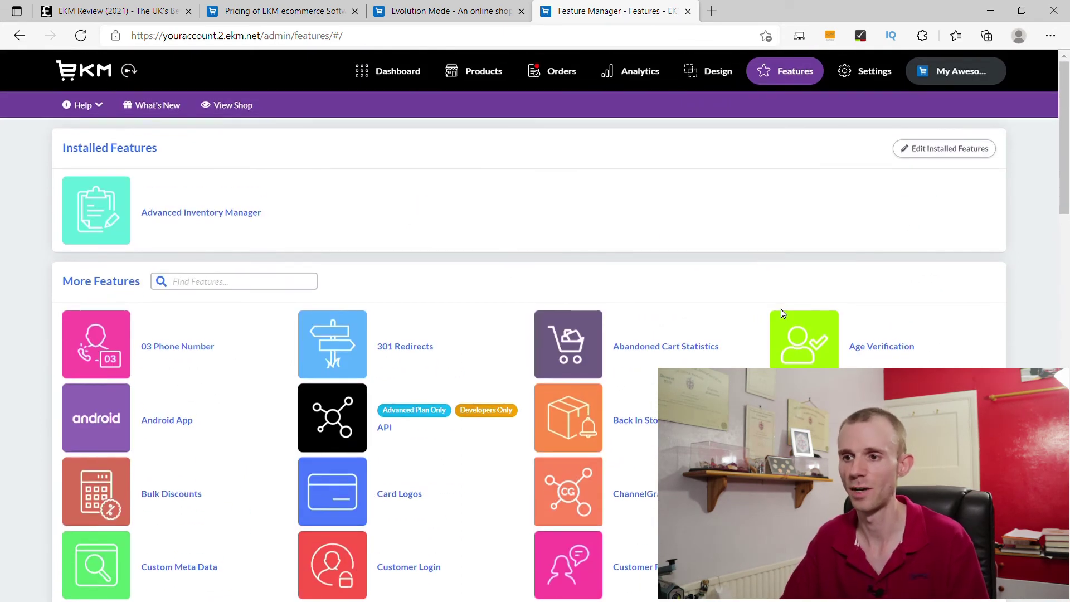
pyautogui.click(206, 216)
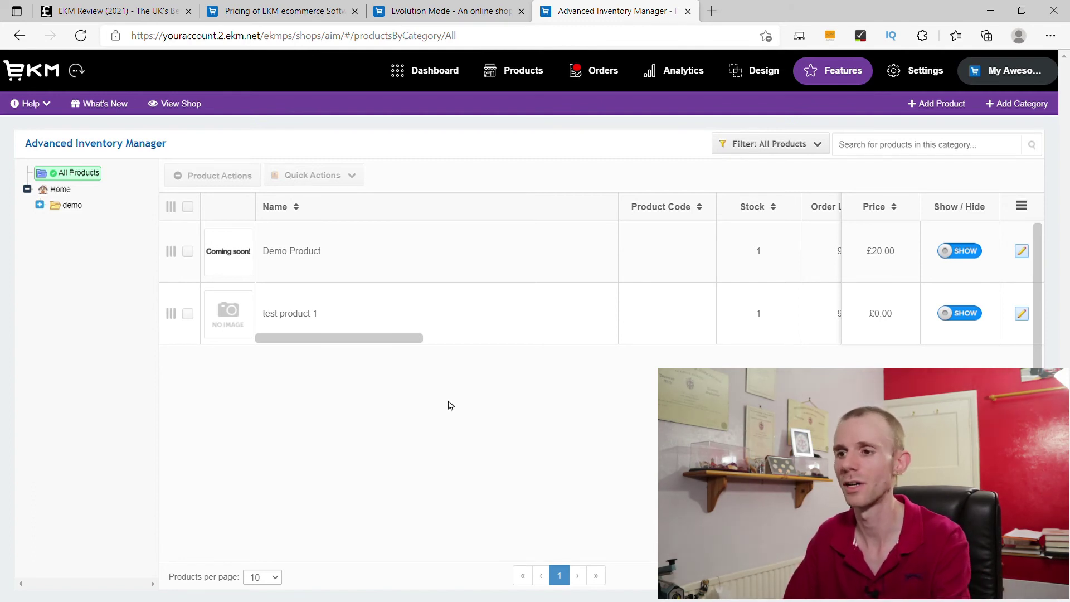
# View the shop's orders, select the pending February 2021 order, and examine its invoice print layouts without printing
pyautogui.click(612, 78)
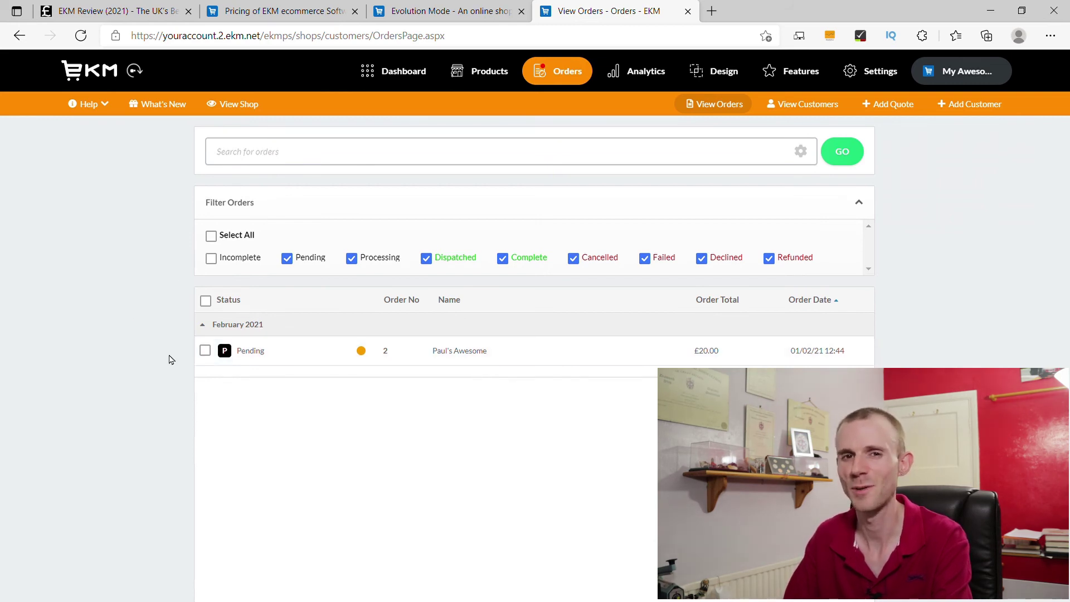
pyautogui.click(205, 351)
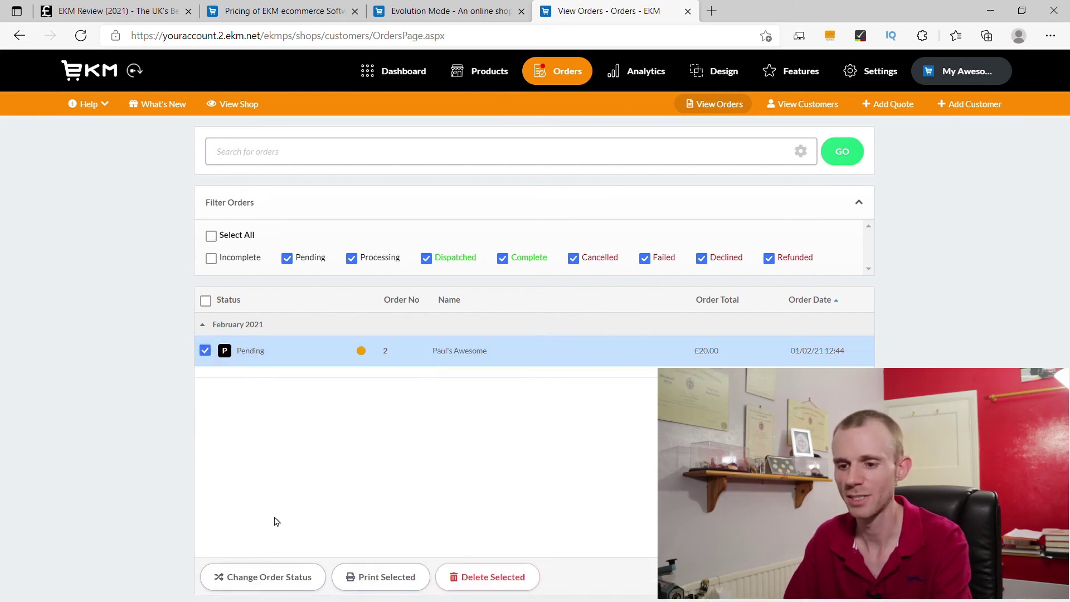
pyautogui.click(386, 577)
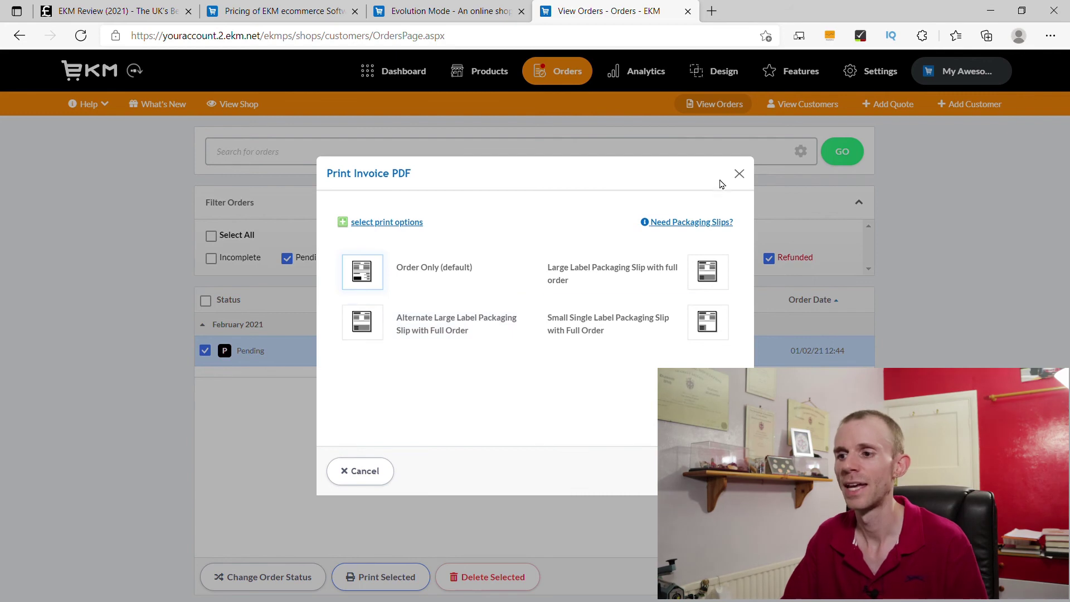
pyautogui.click(742, 181)
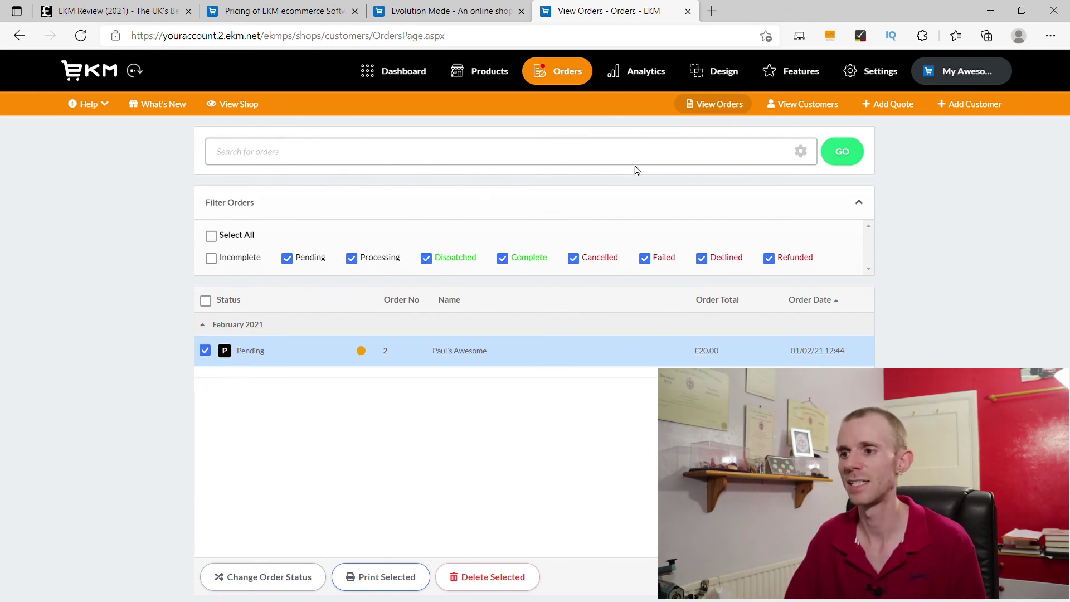
# Find the Import / Export System among the available shop features and view its description and preview
pyautogui.click(791, 83)
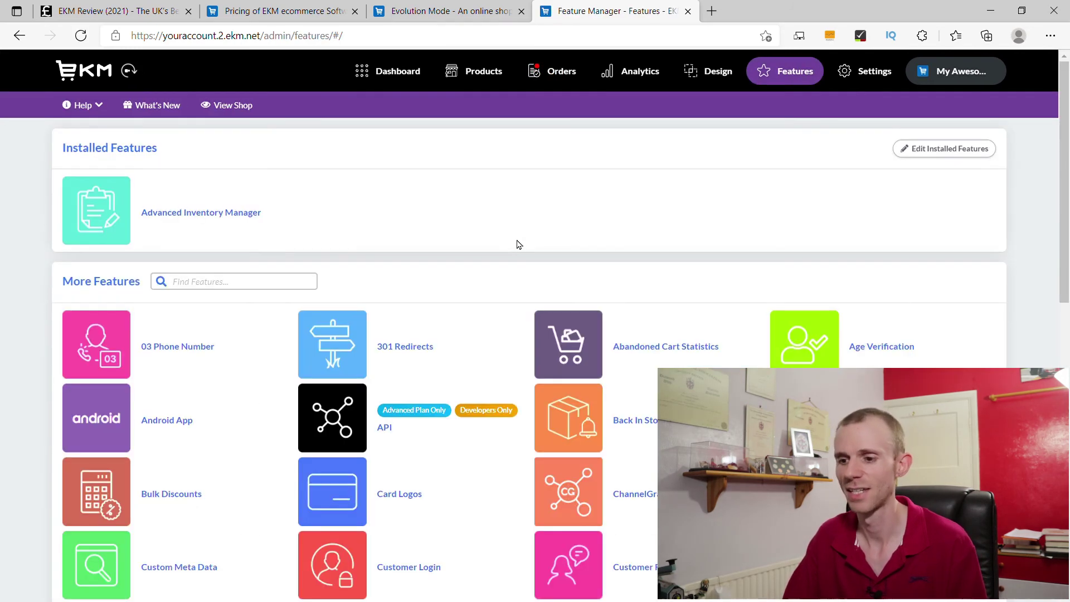
pyautogui.scroll(-5, 518, 243)
pyautogui.scroll(-1, 518, 246)
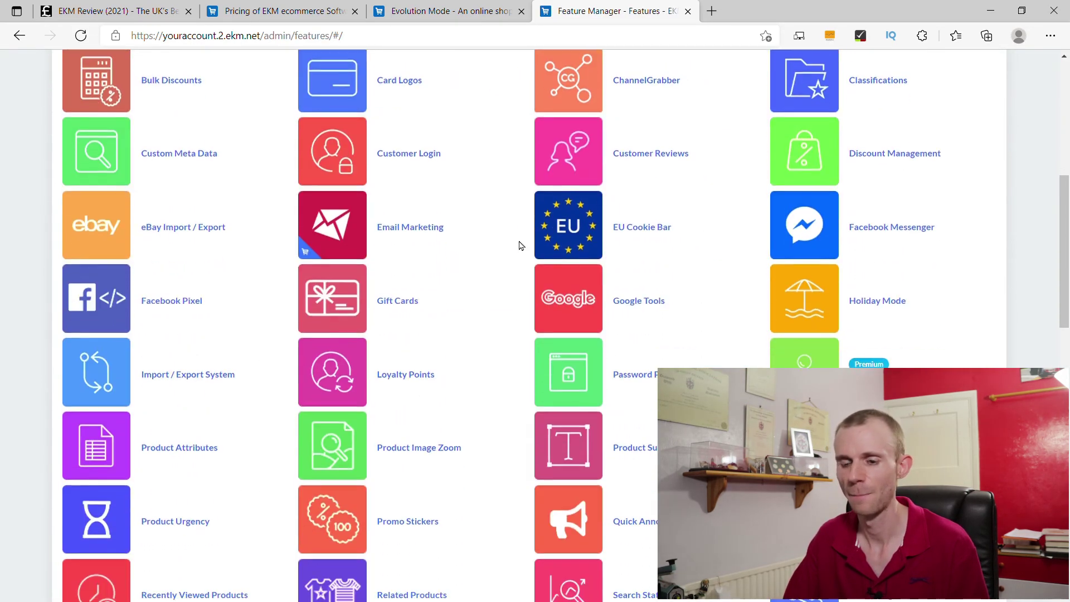
pyautogui.click(191, 378)
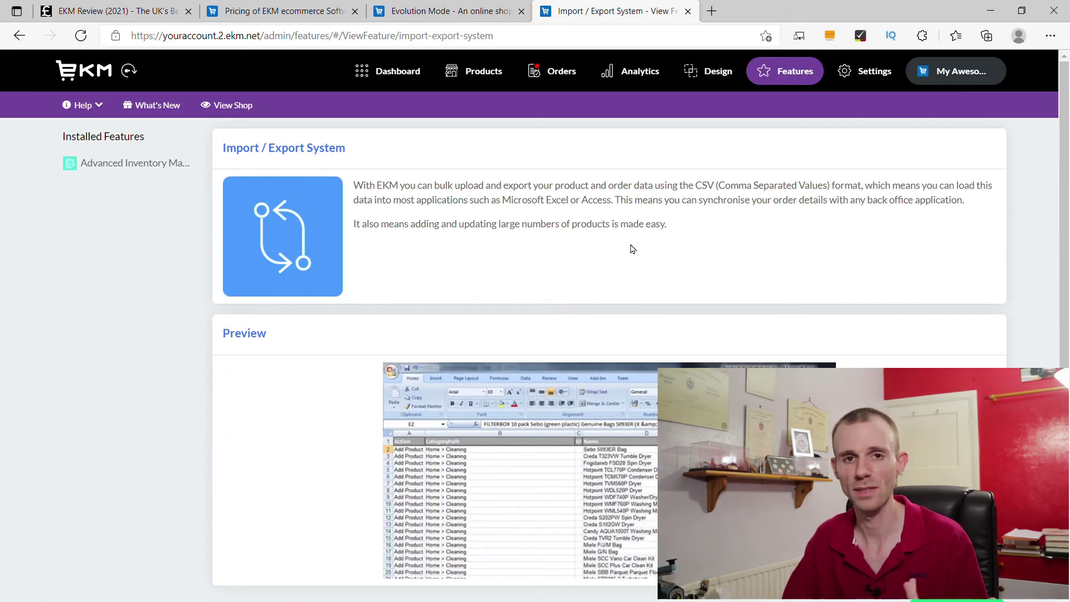